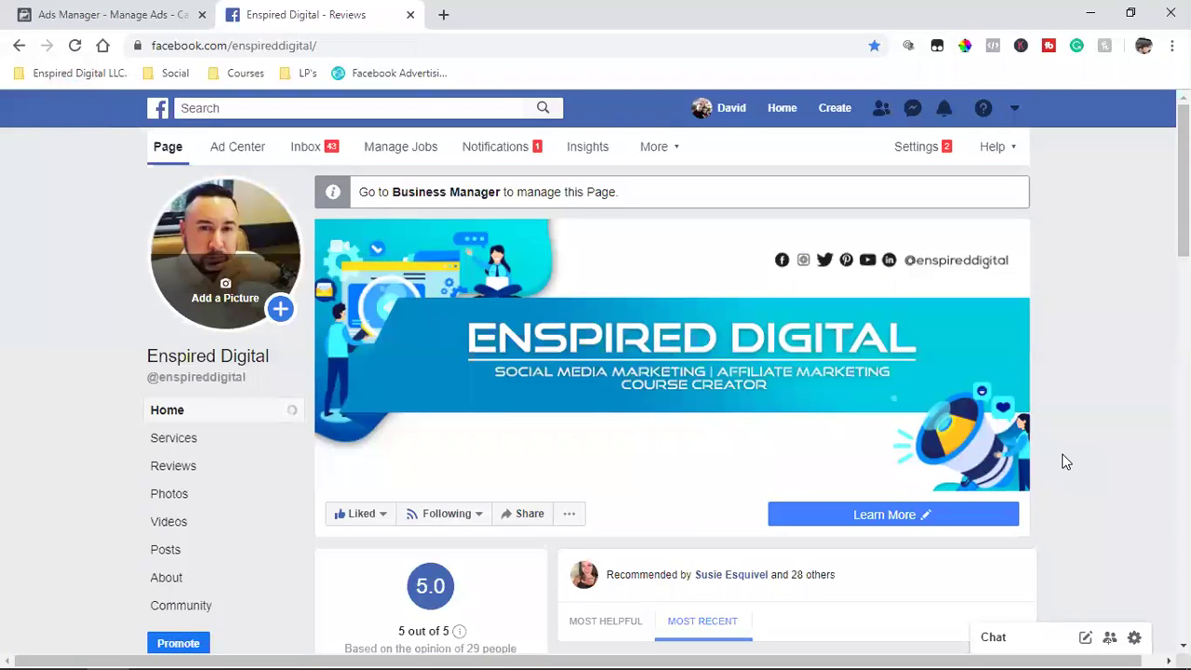
- Switch to the Ads Manager tab showing the empty Campaigns list
{"action": "left_click", "coordinate": [82, 13]}
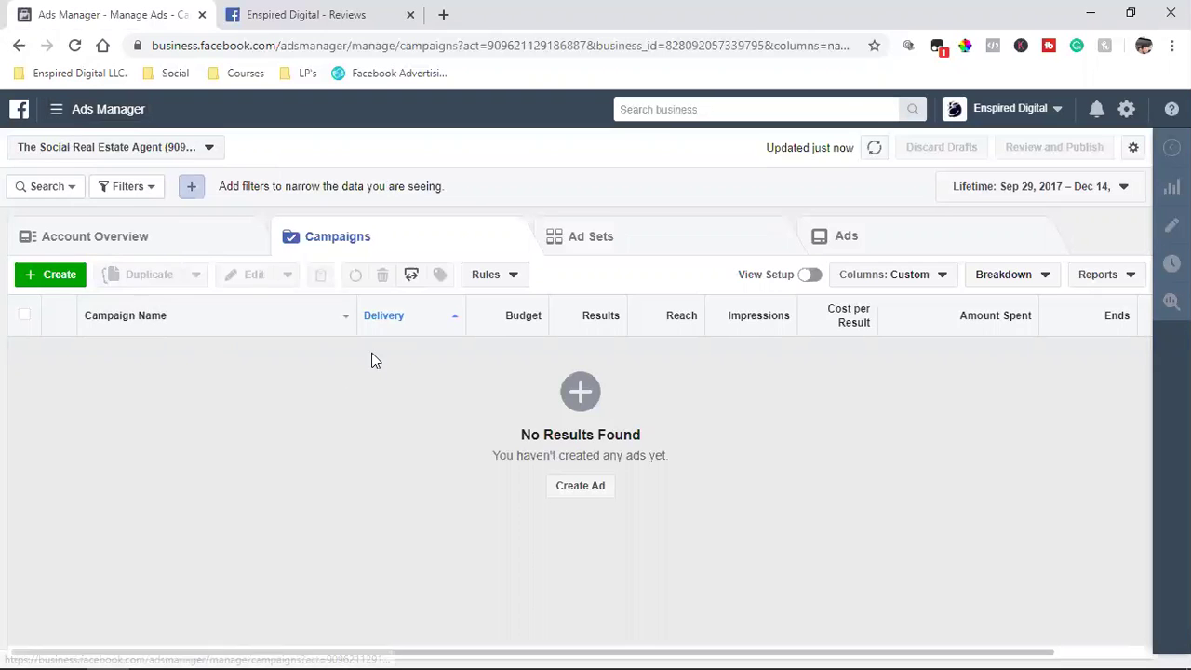
- Go via Manage Ads and All Tools to the Audiences page listing 'People who watch 50% of Intro'
{"action": "left_click", "coordinate": [314, 13]}
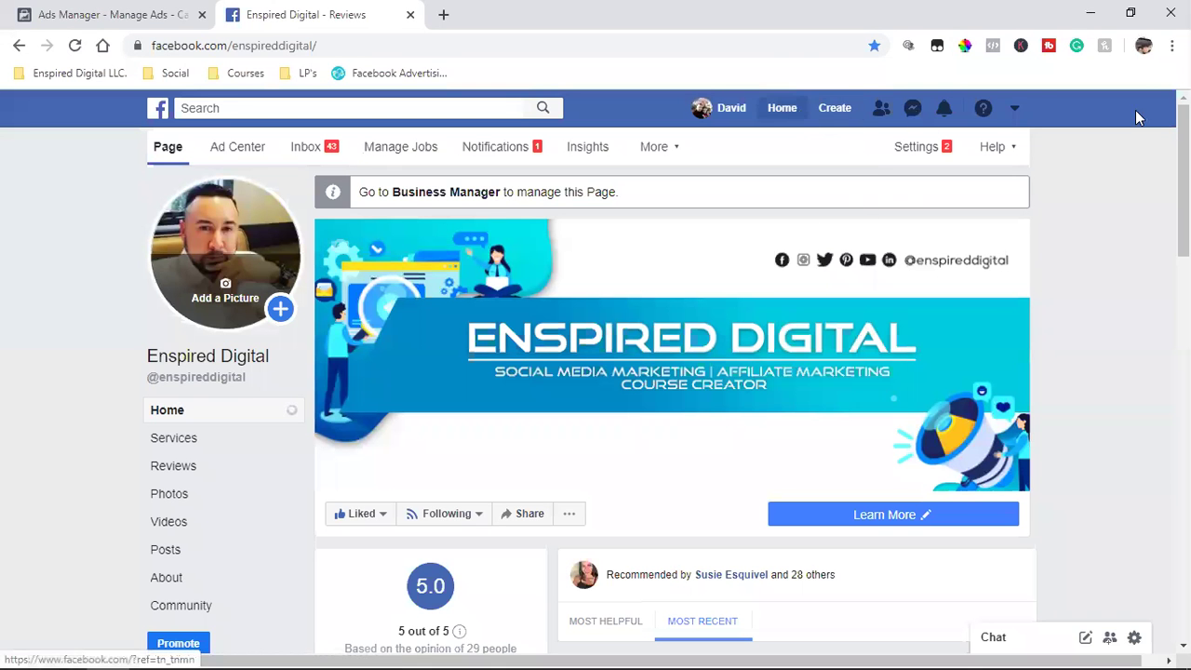
{"action": "left_click", "coordinate": [1014, 109]}
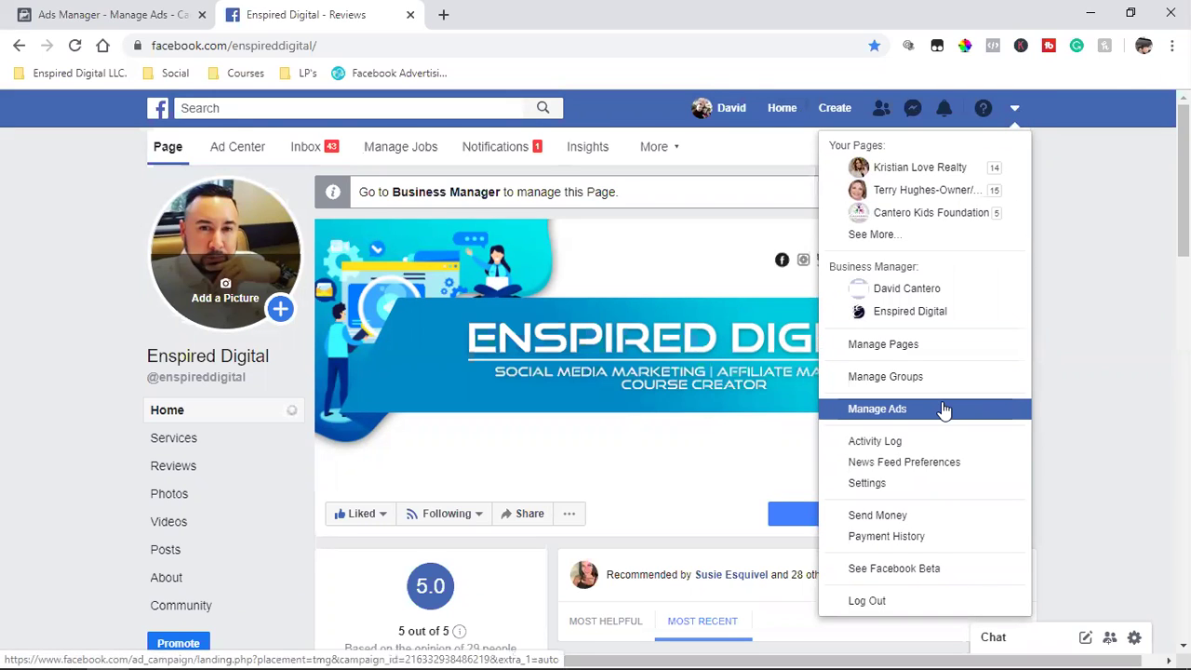
{"action": "left_click", "coordinate": [80, 14]}
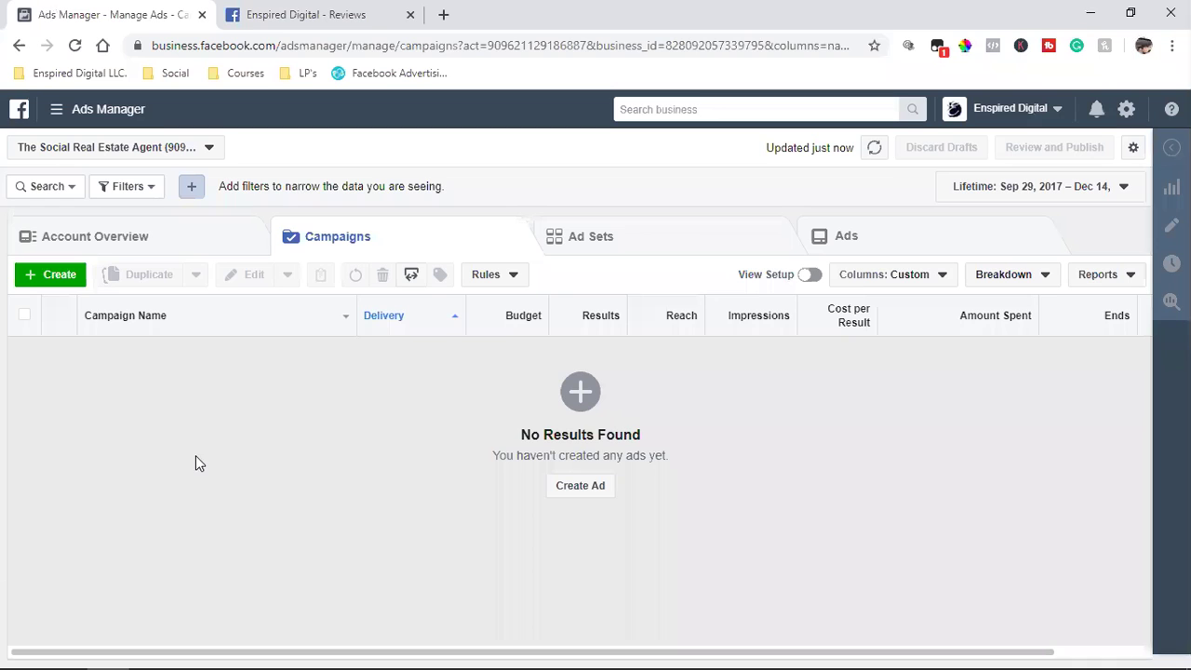
{"action": "left_click", "coordinate": [53, 114]}
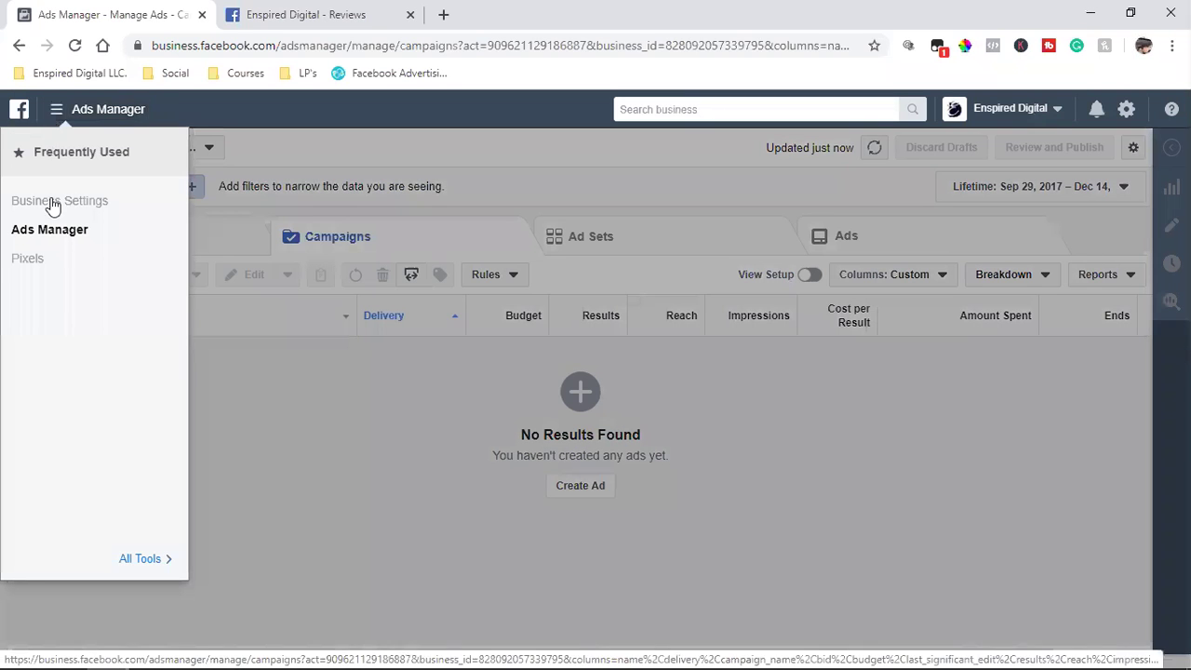
{"action": "left_click", "coordinate": [145, 561]}
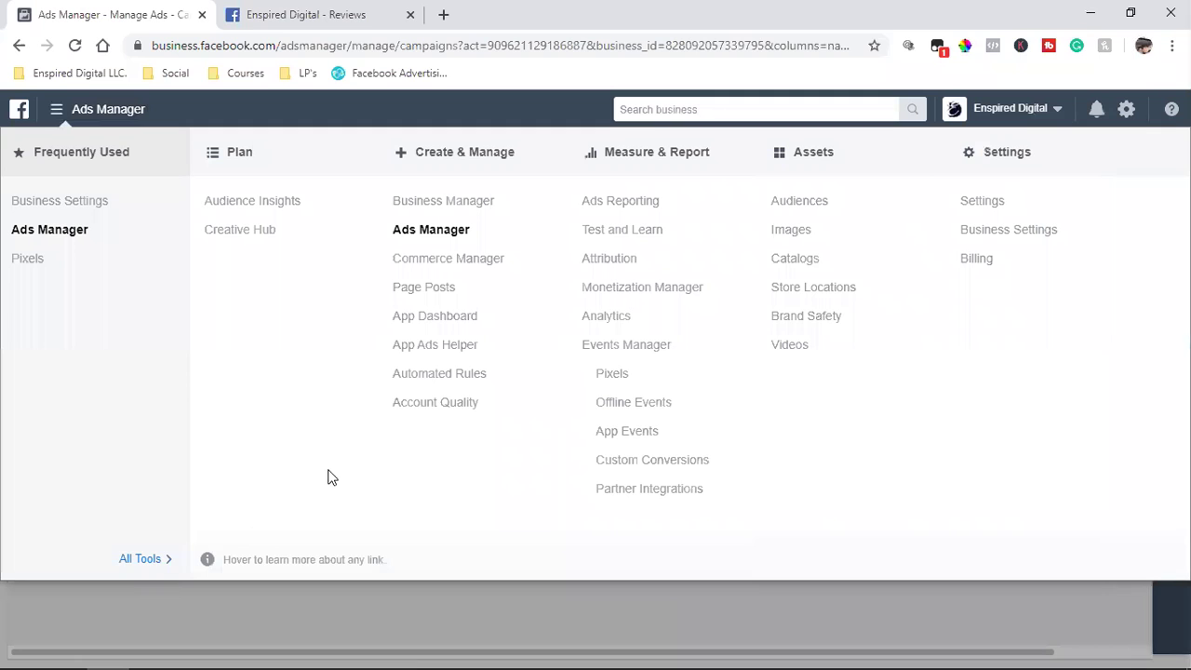
{"action": "left_click", "coordinate": [791, 200]}
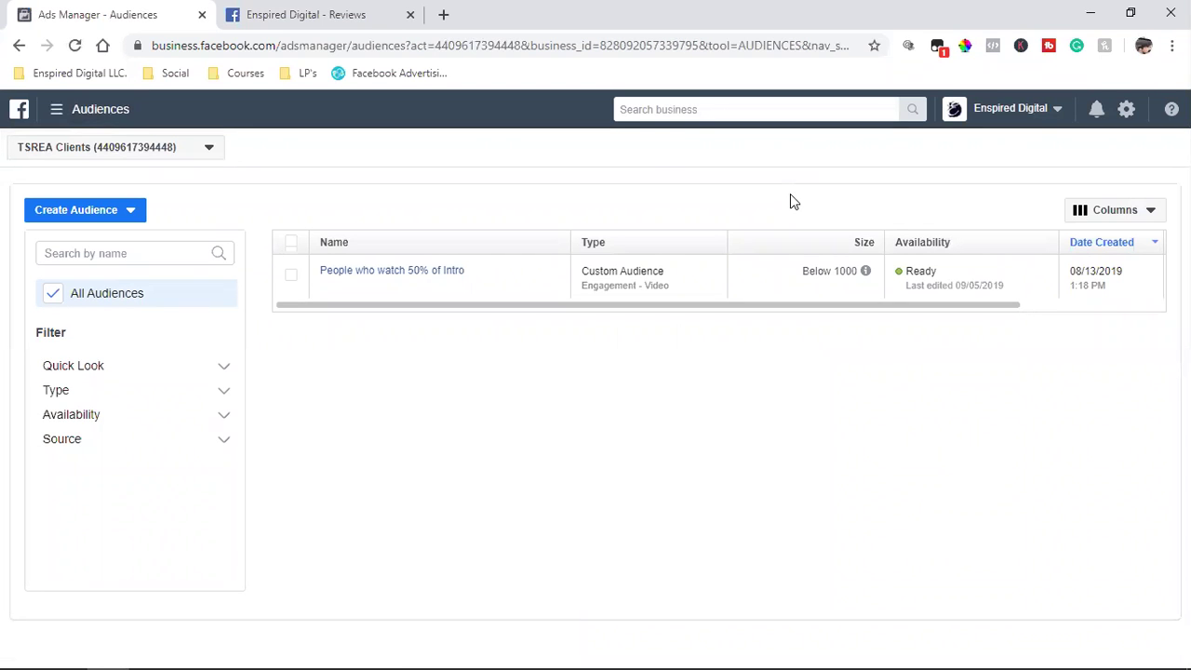
- Launch Audience Insights from the Ads Manager tools menu, starting from Everyone on Facebook
{"action": "left_click", "coordinate": [54, 118]}
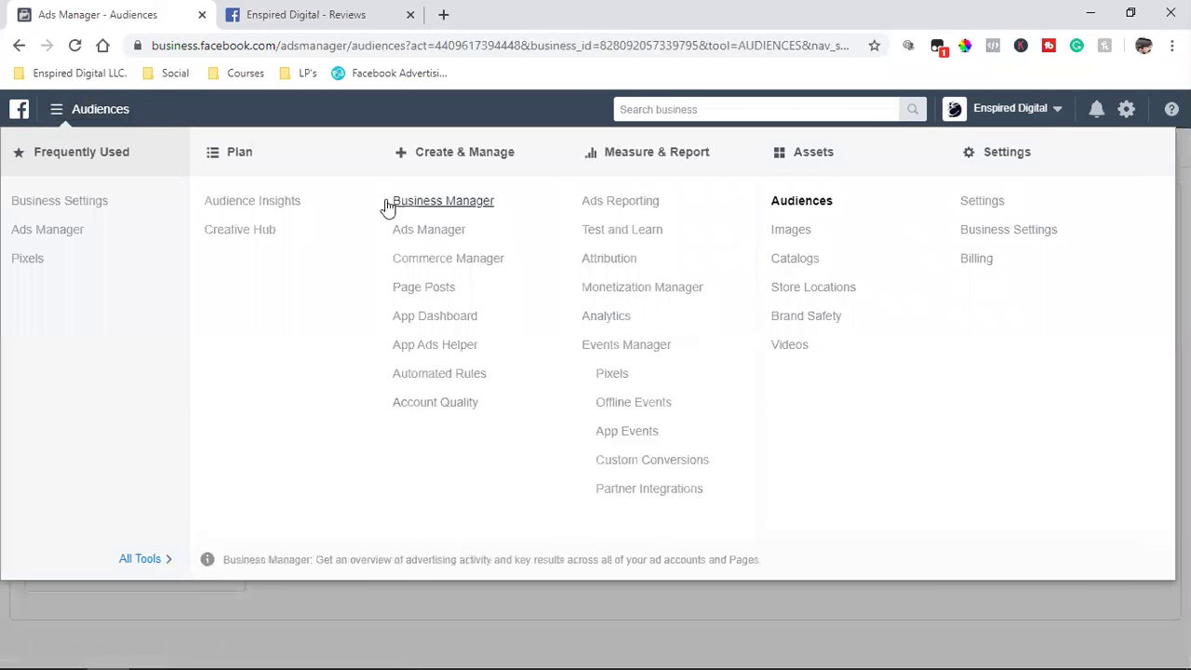
{"action": "left_click", "coordinate": [284, 203]}
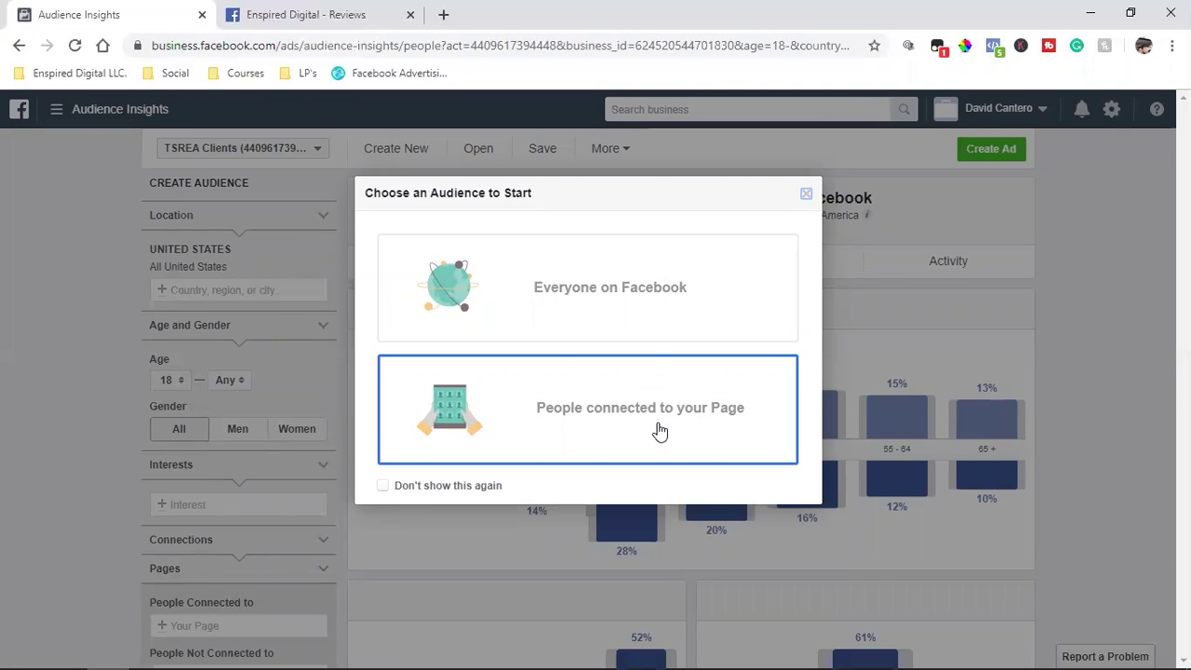
{"action": "left_click", "coordinate": [660, 311]}
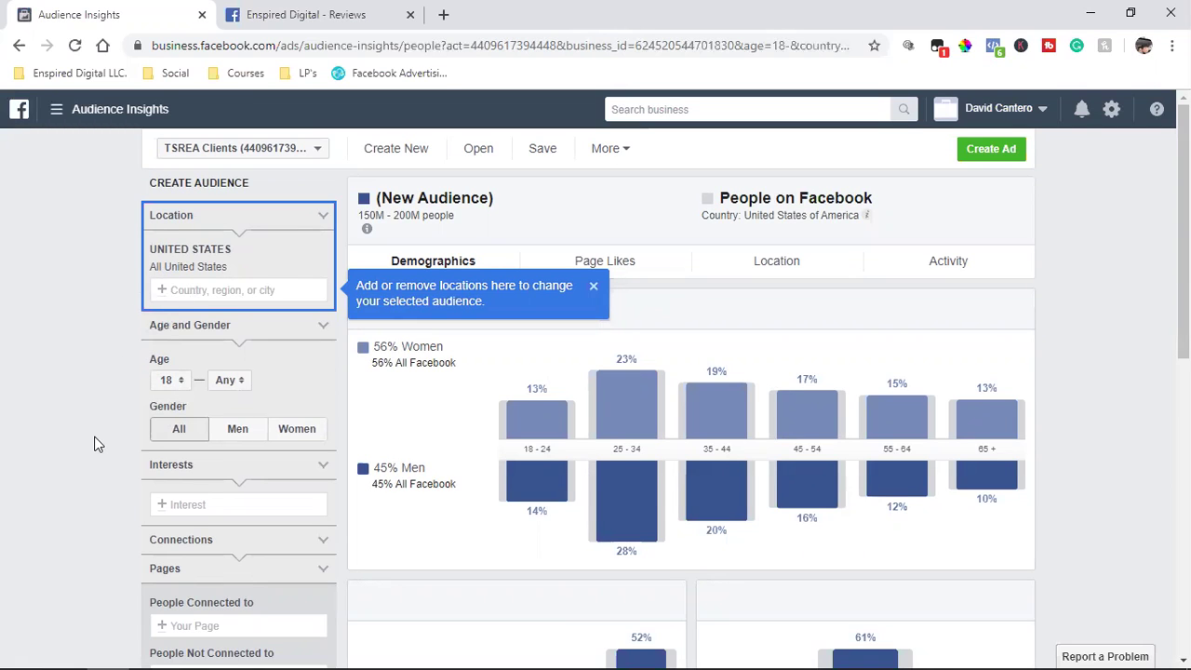
{"action": "scroll", "coordinate": [93, 444], "scroll_direction": "down", "scroll_amount": 3}
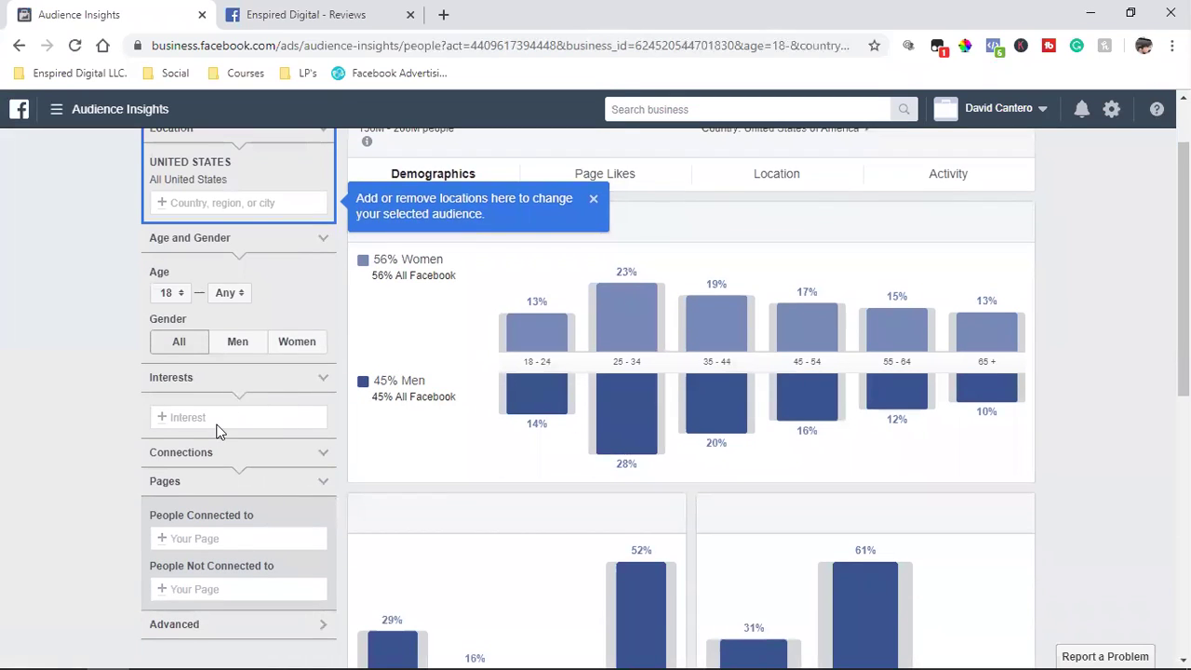
{"action": "scroll", "coordinate": [215, 431], "scroll_direction": "down", "scroll_amount": 1}
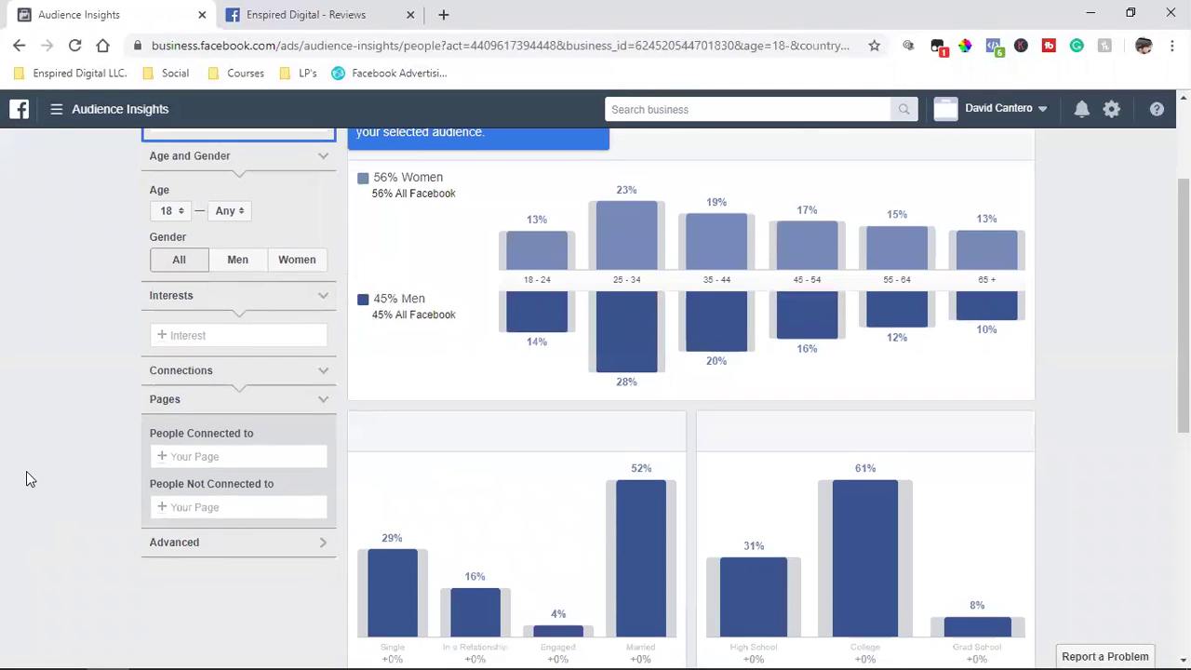
{"action": "scroll", "coordinate": [26, 478], "scroll_direction": "up", "scroll_amount": 2}
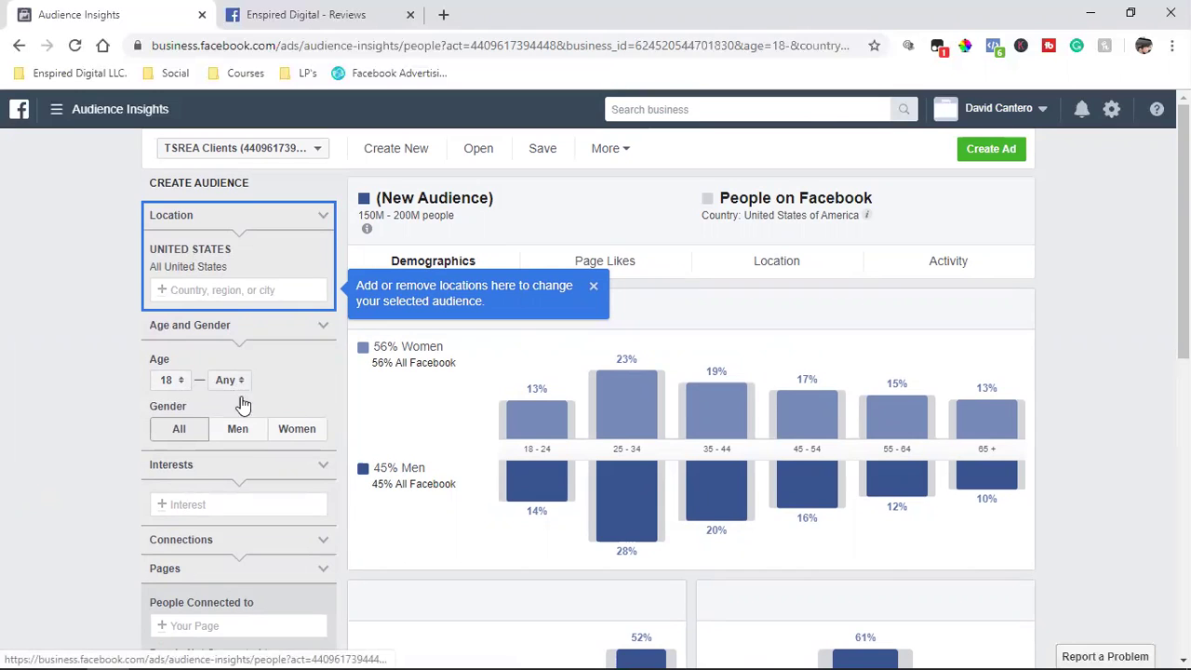
{"action": "left_click", "coordinate": [177, 434]}
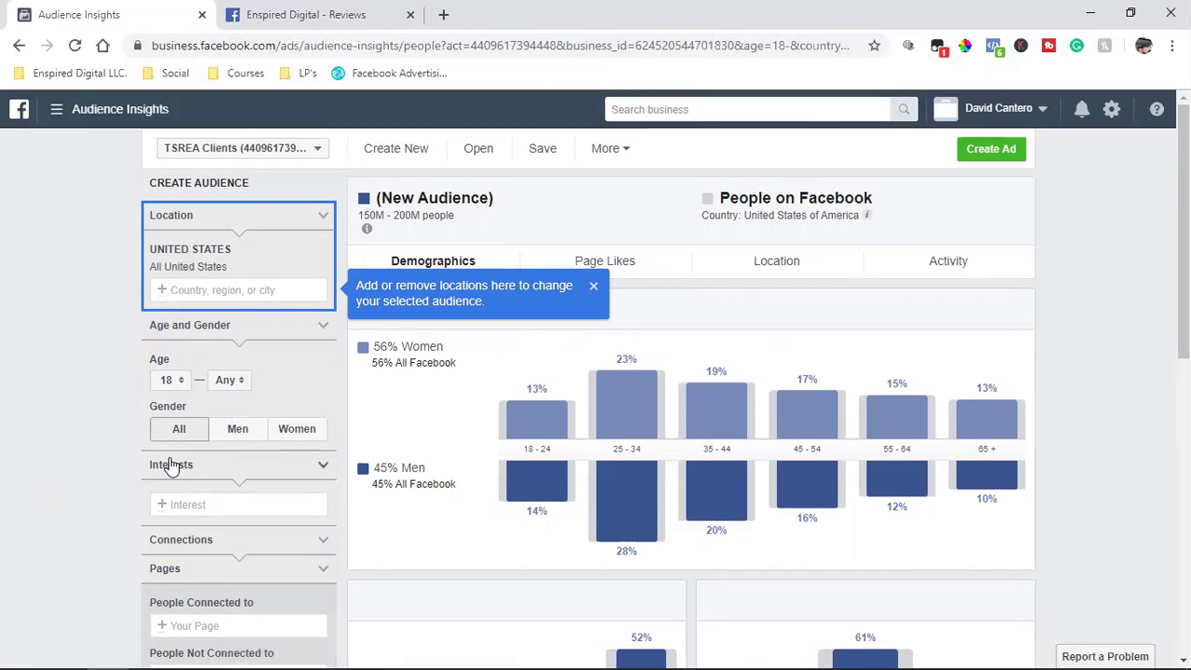
- Add Weight training as an interest from the Fitness and wellness category
{"action": "left_click", "coordinate": [201, 502]}
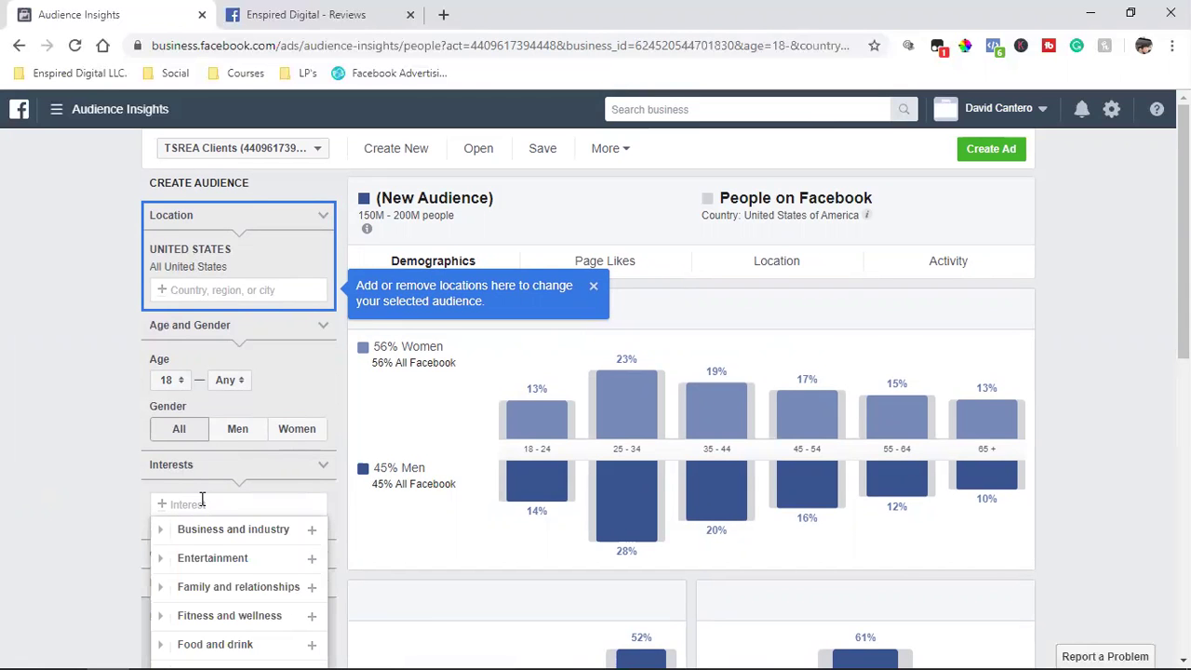
{"action": "scroll", "coordinate": [94, 513], "scroll_direction": "down", "scroll_amount": 2}
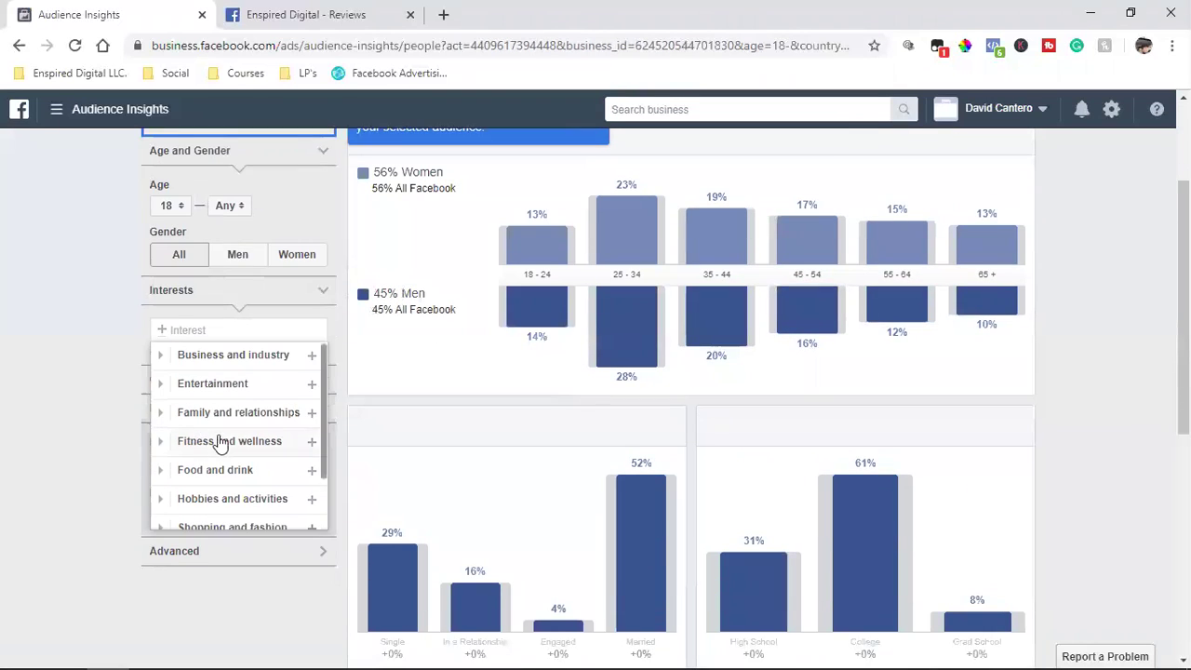
{"action": "scroll", "coordinate": [223, 443], "scroll_direction": "down", "scroll_amount": 1}
{"action": "scroll", "coordinate": [224, 443], "scroll_direction": "up", "scroll_amount": 1}
{"action": "left_click", "coordinate": [236, 444]}
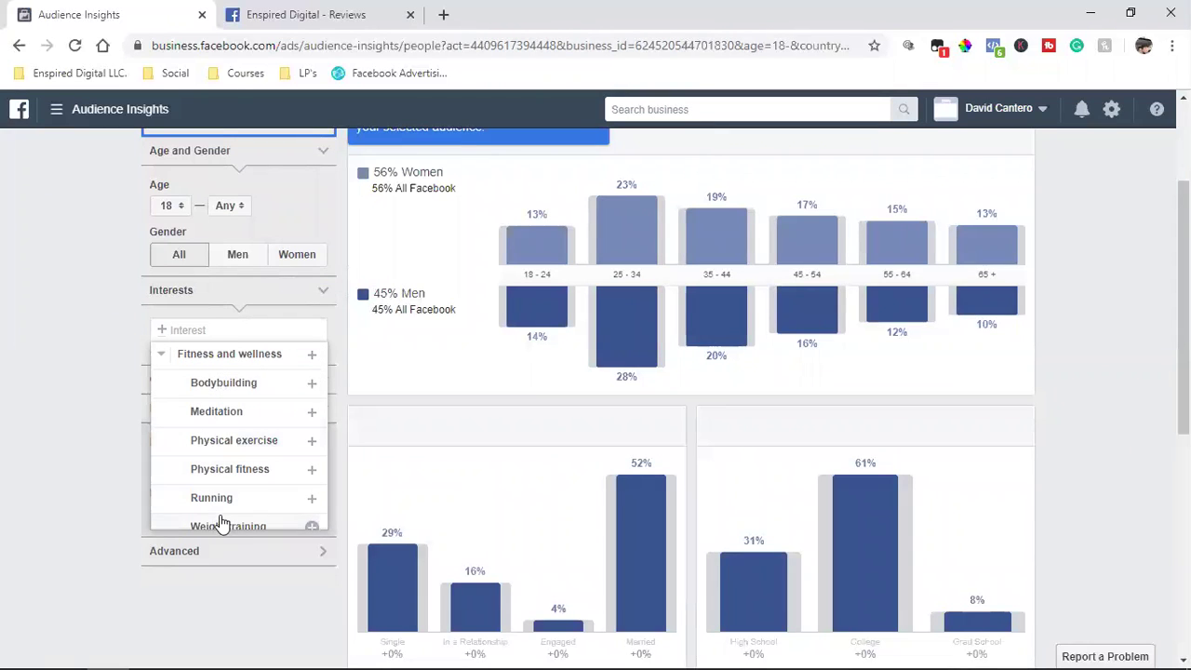
{"action": "scroll", "coordinate": [237, 486], "scroll_direction": "down", "scroll_amount": 1}
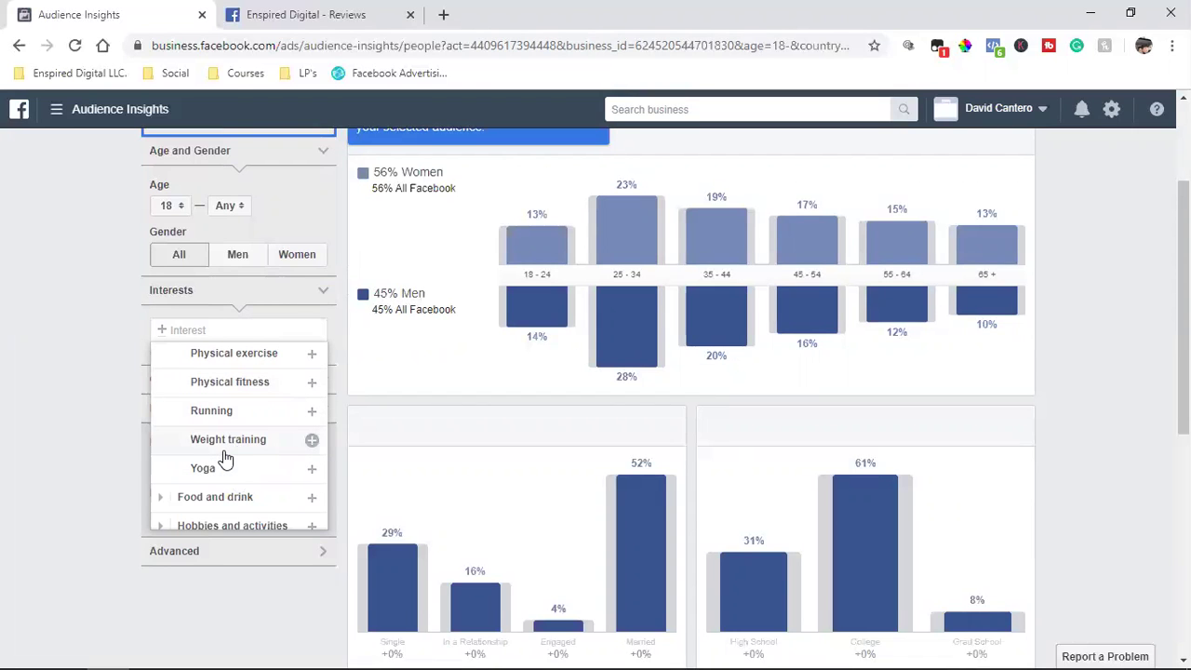
{"action": "left_click", "coordinate": [225, 458]}
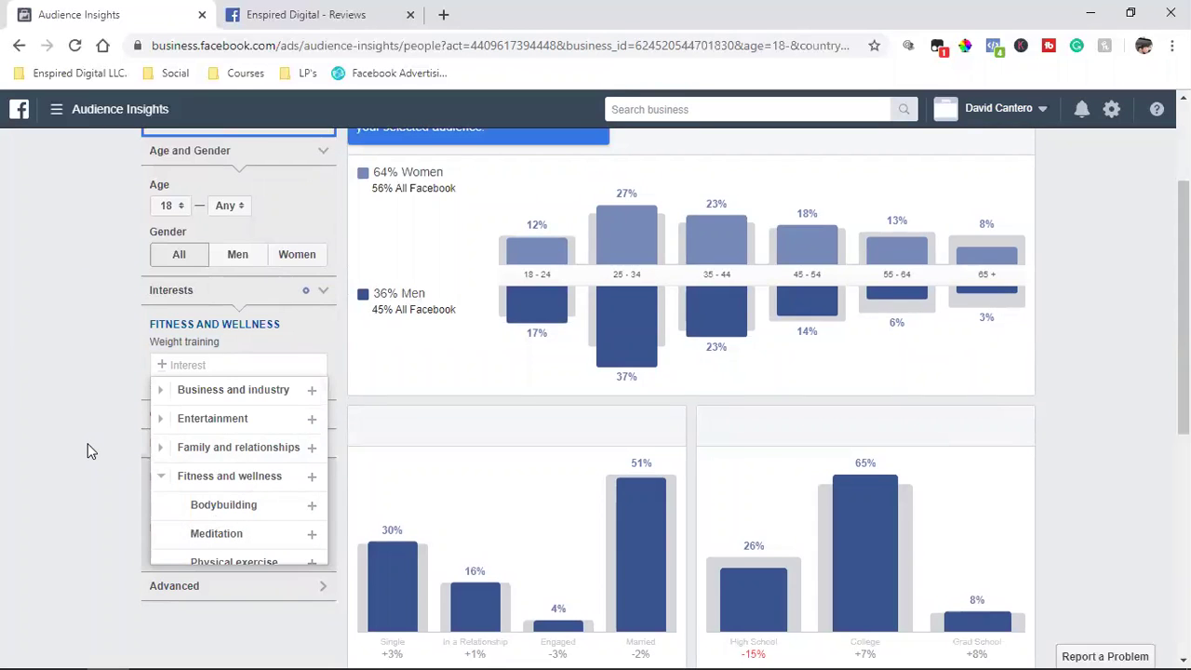
- Add Bodybuilding, Physical fitness and Running as further fitness interests
{"action": "scroll", "coordinate": [249, 493], "scroll_direction": "down", "scroll_amount": 1}
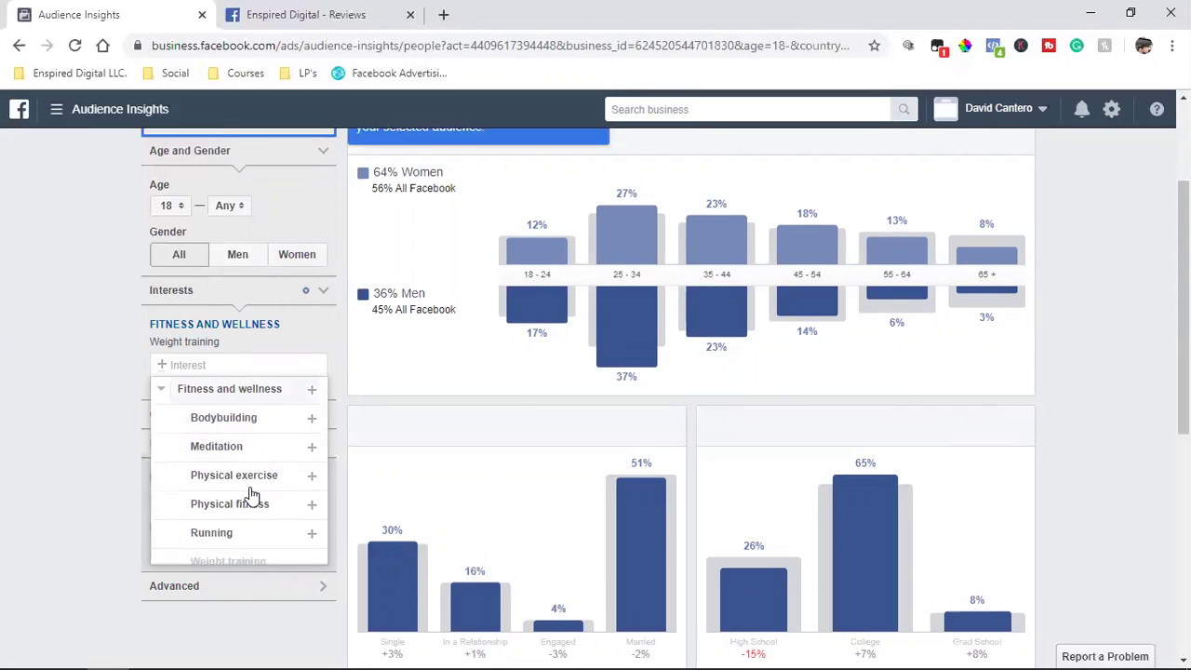
{"action": "left_click", "coordinate": [228, 422]}
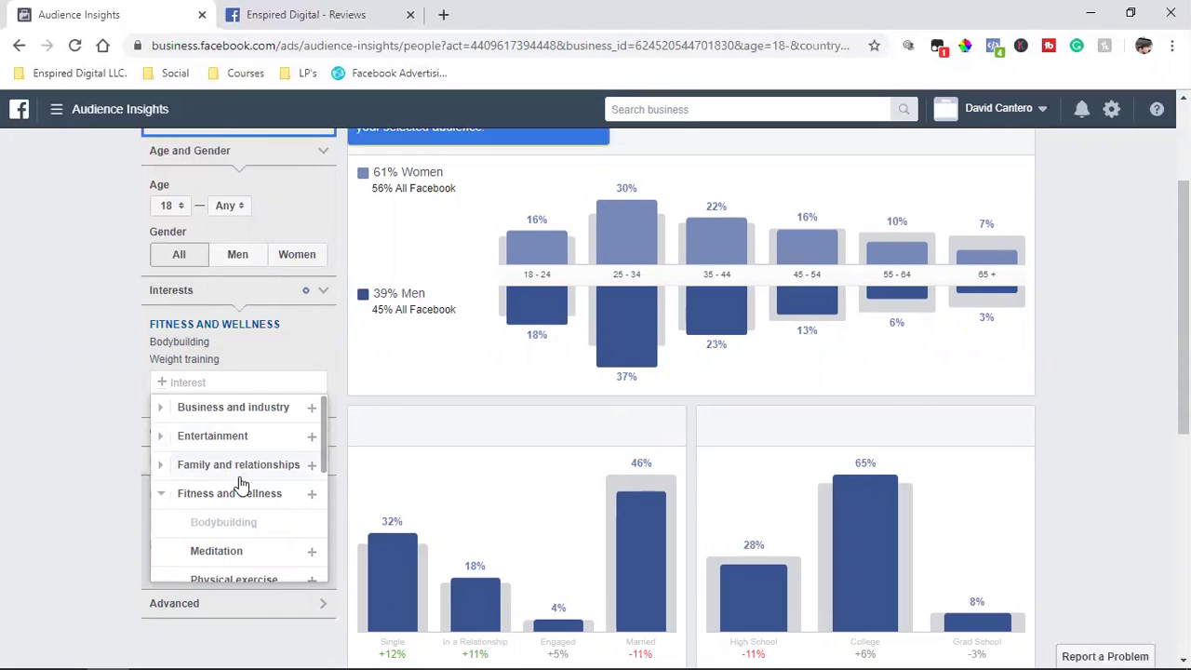
{"action": "scroll", "coordinate": [239, 493], "scroll_direction": "down", "scroll_amount": 1}
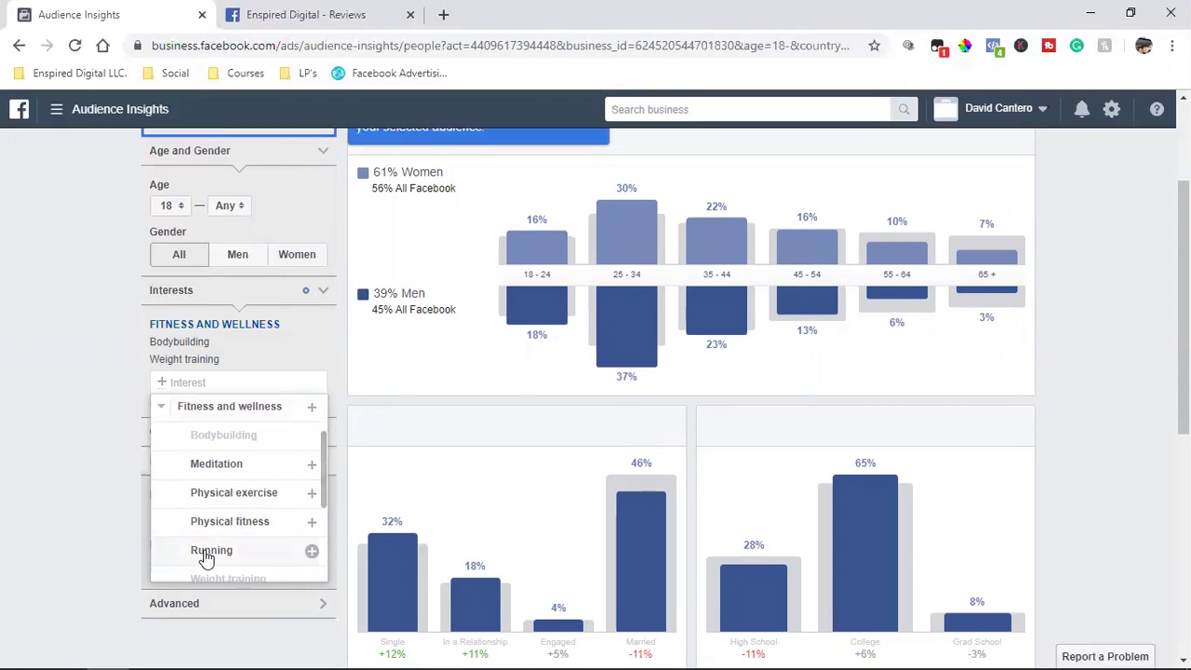
{"action": "left_click", "coordinate": [212, 523]}
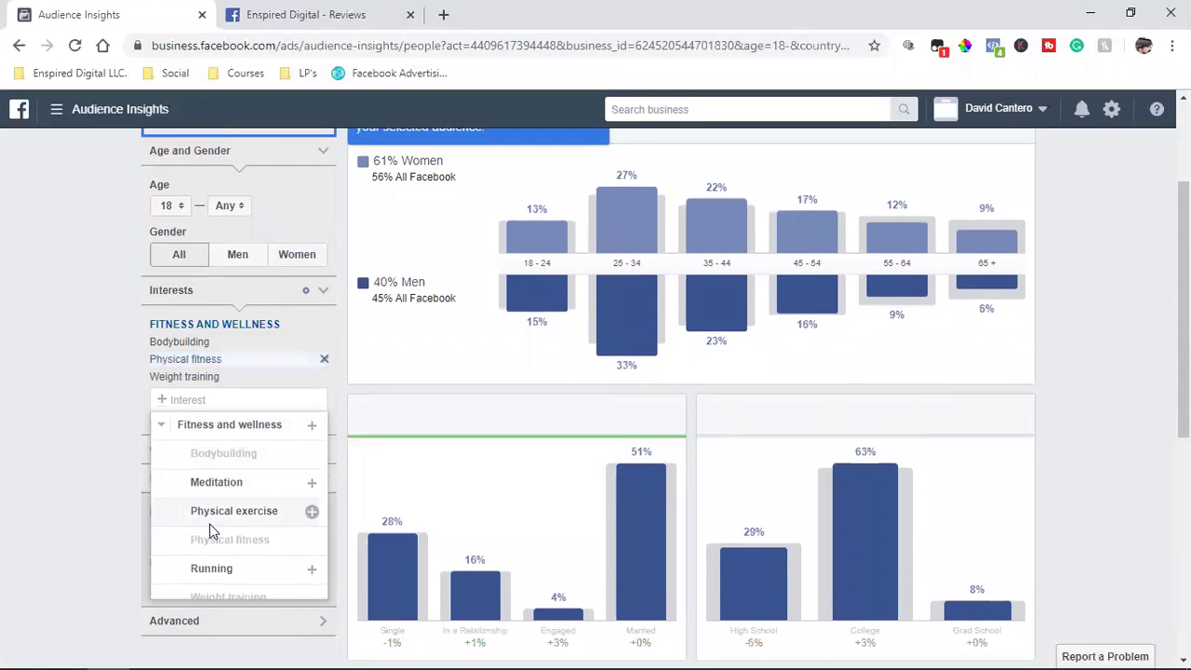
{"action": "left_click", "coordinate": [295, 567]}
{"action": "left_click", "coordinate": [61, 490]}
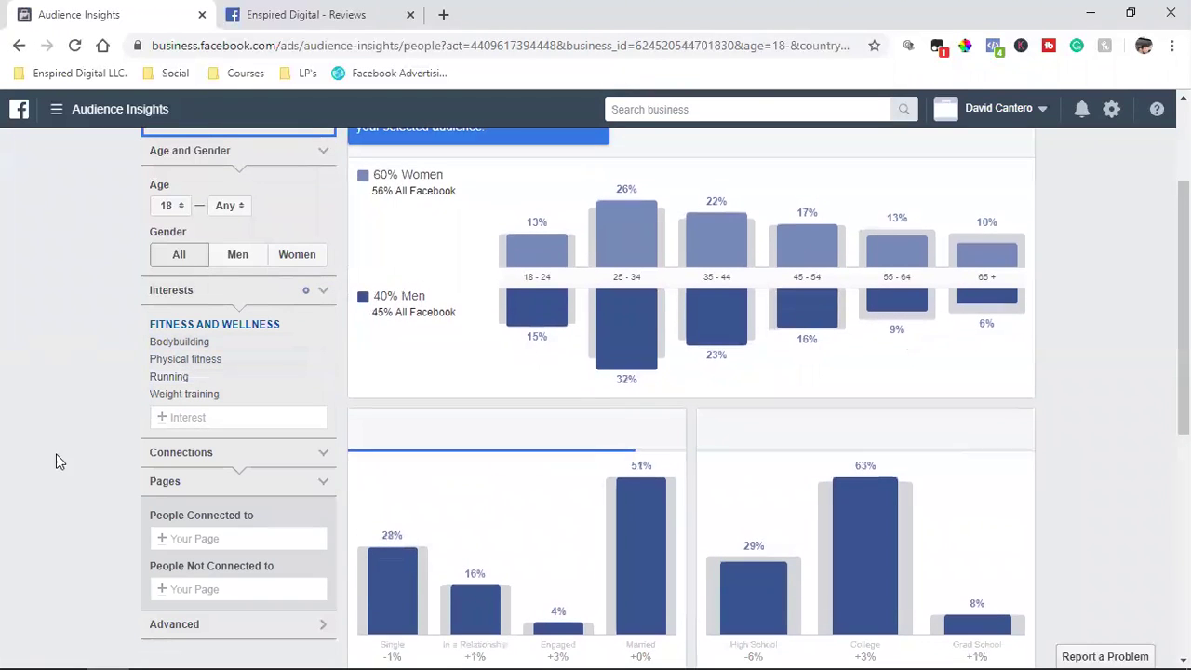
- Add an Advanced Relationship Status filter for 'In a relationship', narrowing to 10M–15M people
{"action": "scroll", "coordinate": [127, 461], "scroll_direction": "down", "scroll_amount": 1}
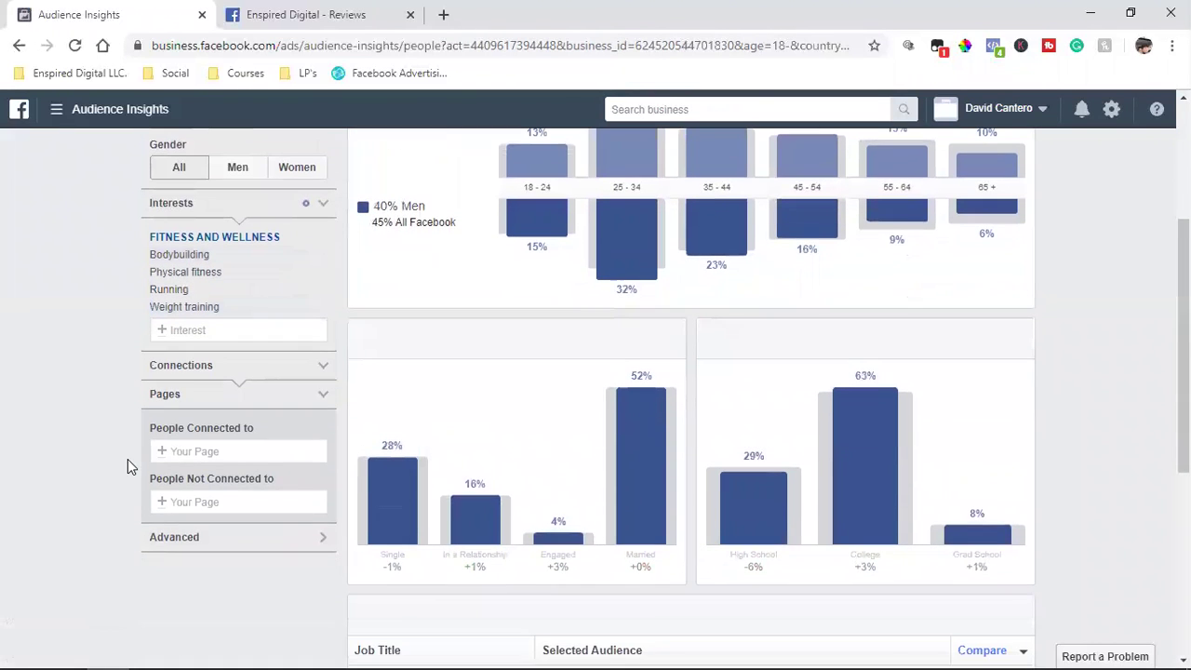
{"action": "left_click", "coordinate": [195, 366]}
{"action": "left_click", "coordinate": [215, 376]}
{"action": "left_click", "coordinate": [223, 538]}
{"action": "scroll", "coordinate": [111, 475], "scroll_direction": "down", "scroll_amount": 1}
{"action": "scroll", "coordinate": [105, 465], "scroll_direction": "down", "scroll_amount": 2}
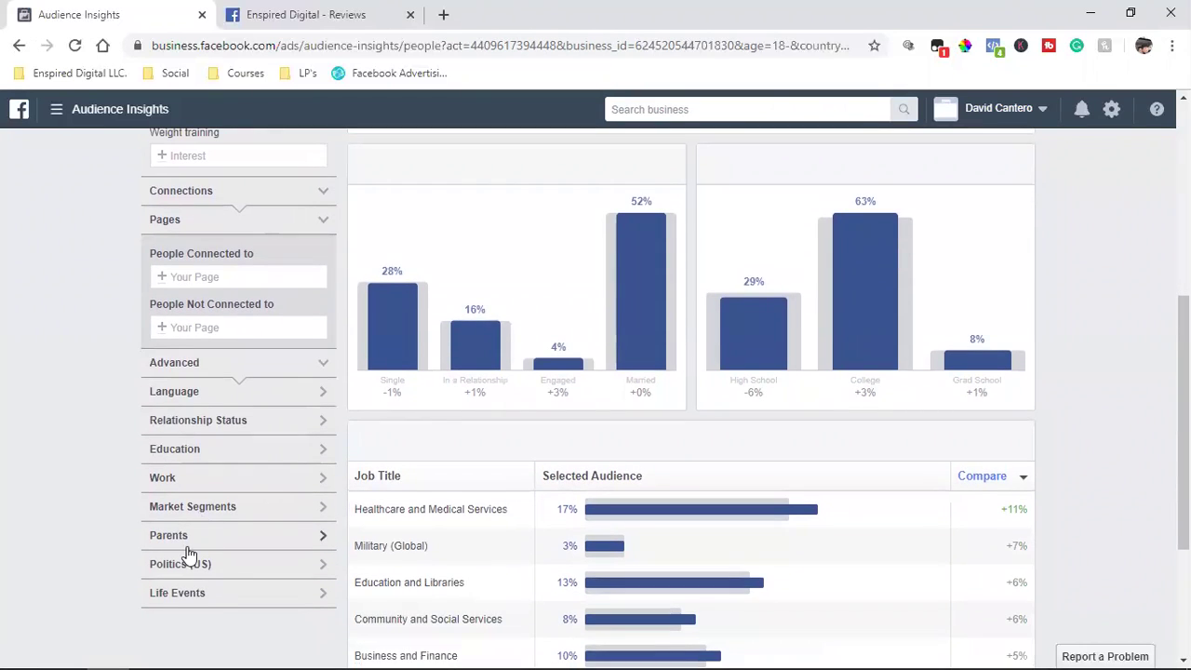
{"action": "left_click", "coordinate": [201, 433]}
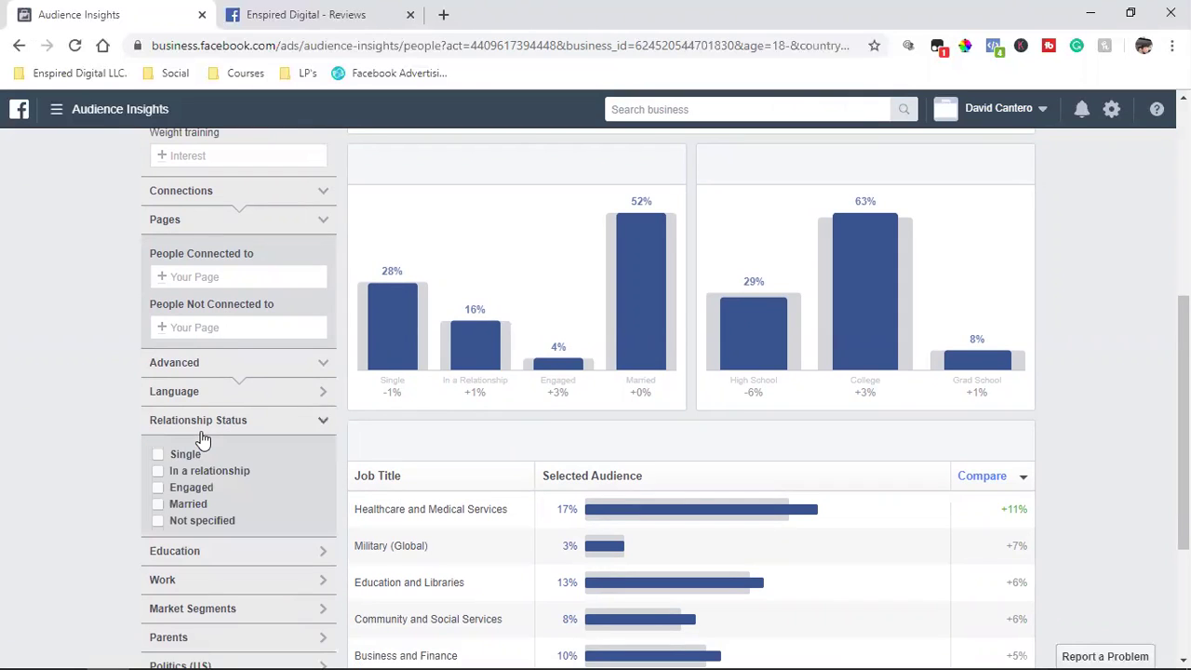
{"action": "left_click", "coordinate": [159, 472]}
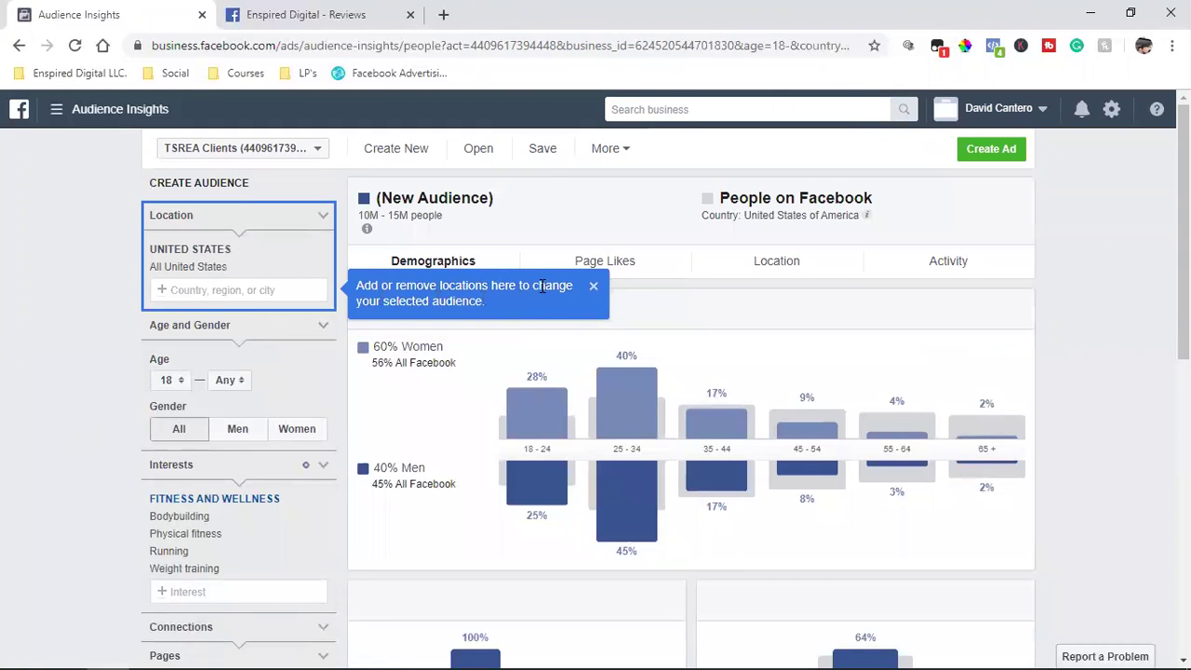
{"action": "left_click", "coordinate": [593, 287]}
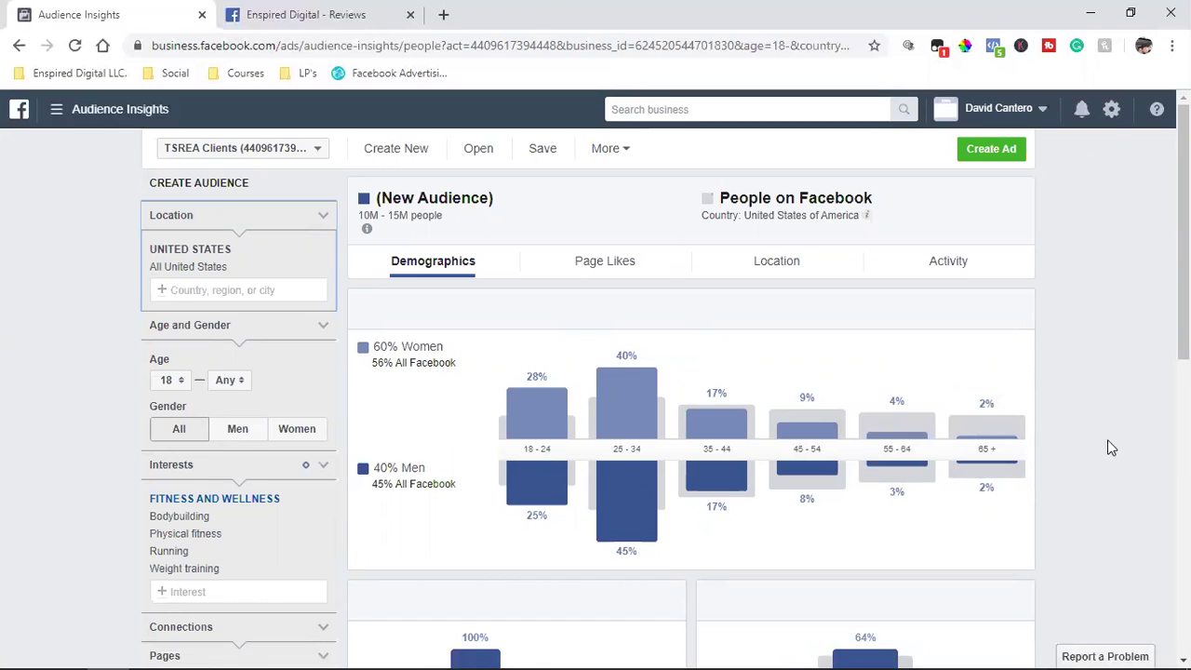
{"action": "mouse_move", "coordinate": [968, 438]}
{"action": "mouse_move", "coordinate": [894, 467]}
{"action": "mouse_move", "coordinate": [891, 419]}
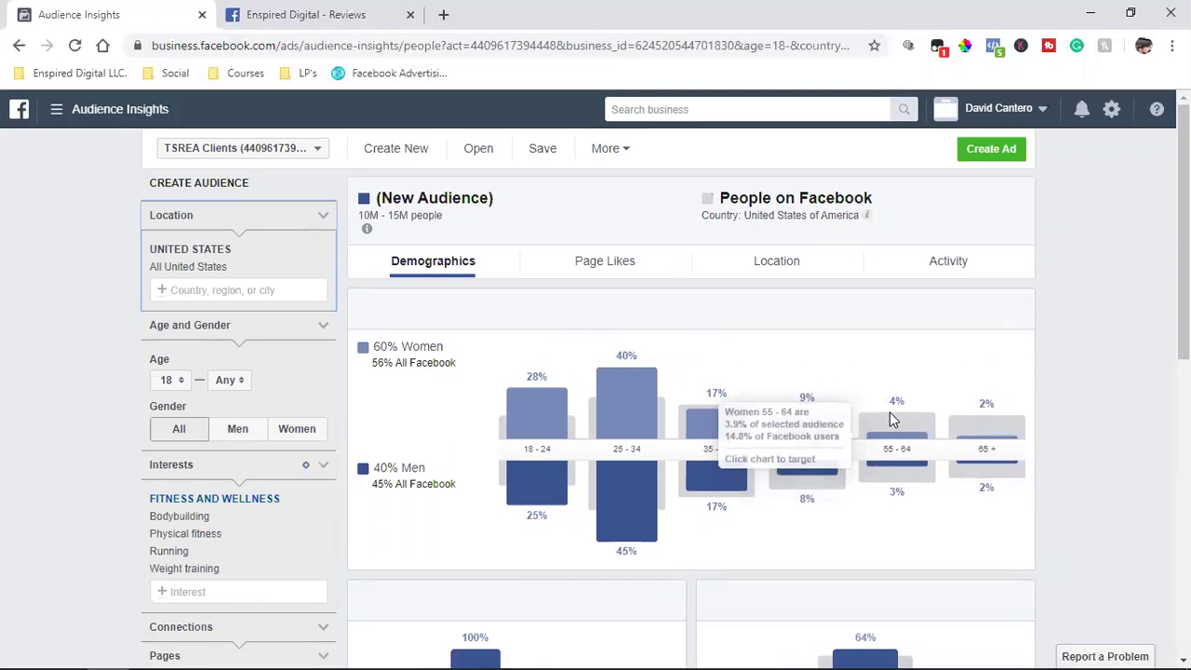
{"action": "mouse_move", "coordinate": [620, 403]}
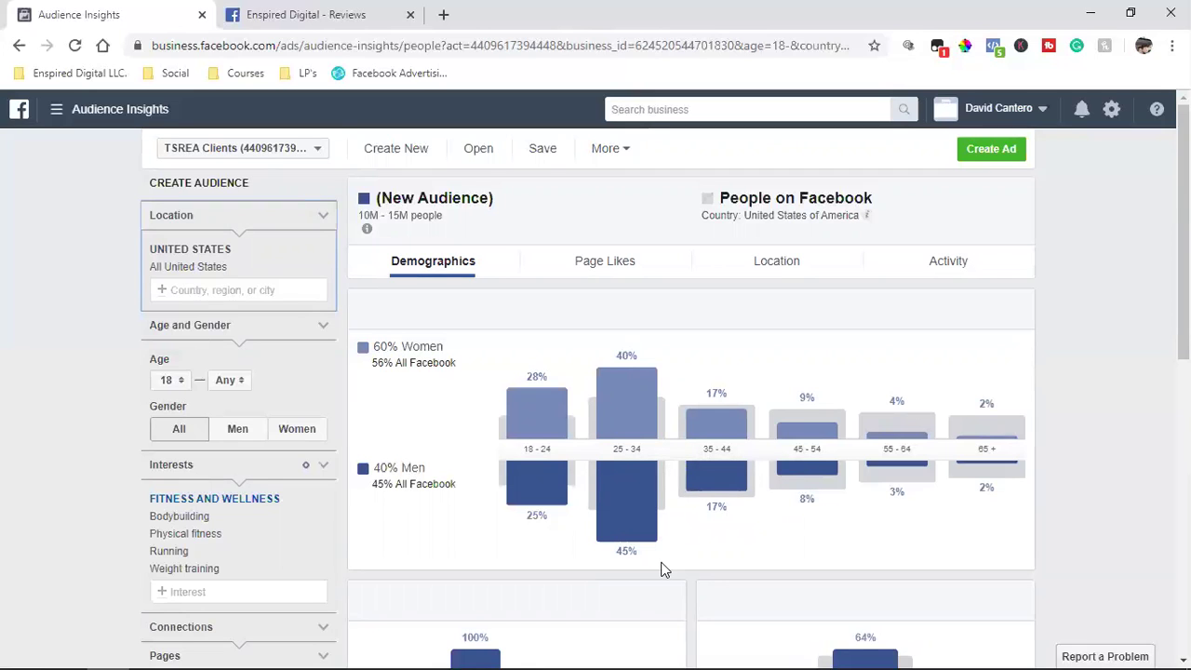
{"action": "mouse_move", "coordinate": [604, 388]}
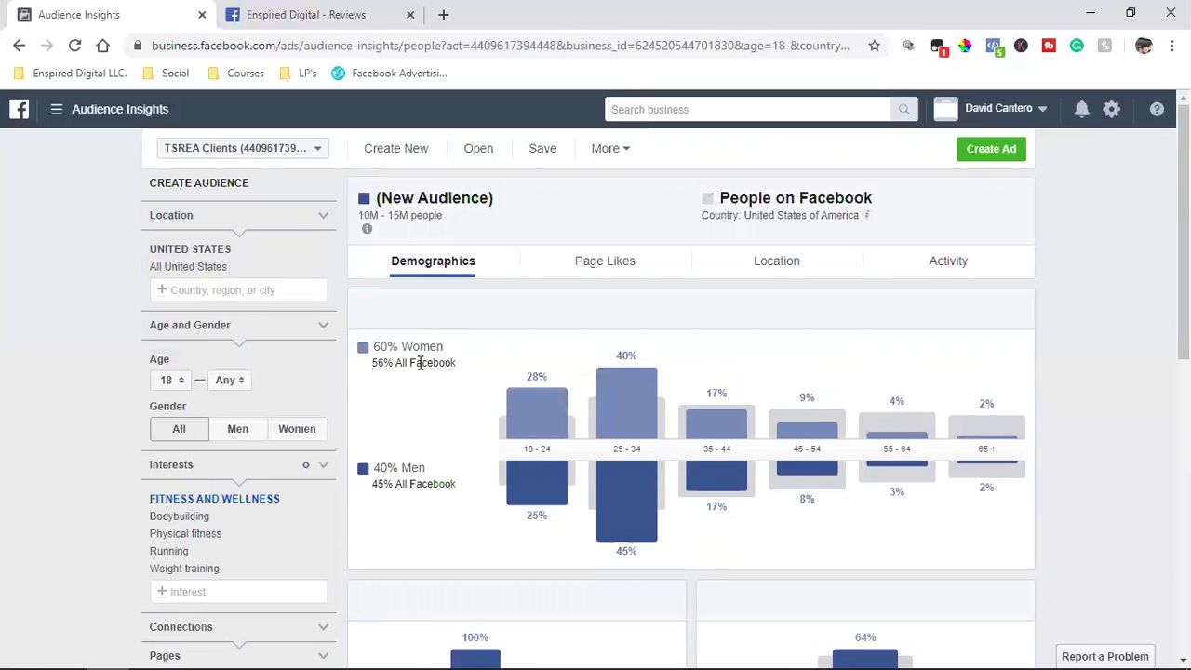
{"action": "mouse_move", "coordinate": [624, 477]}
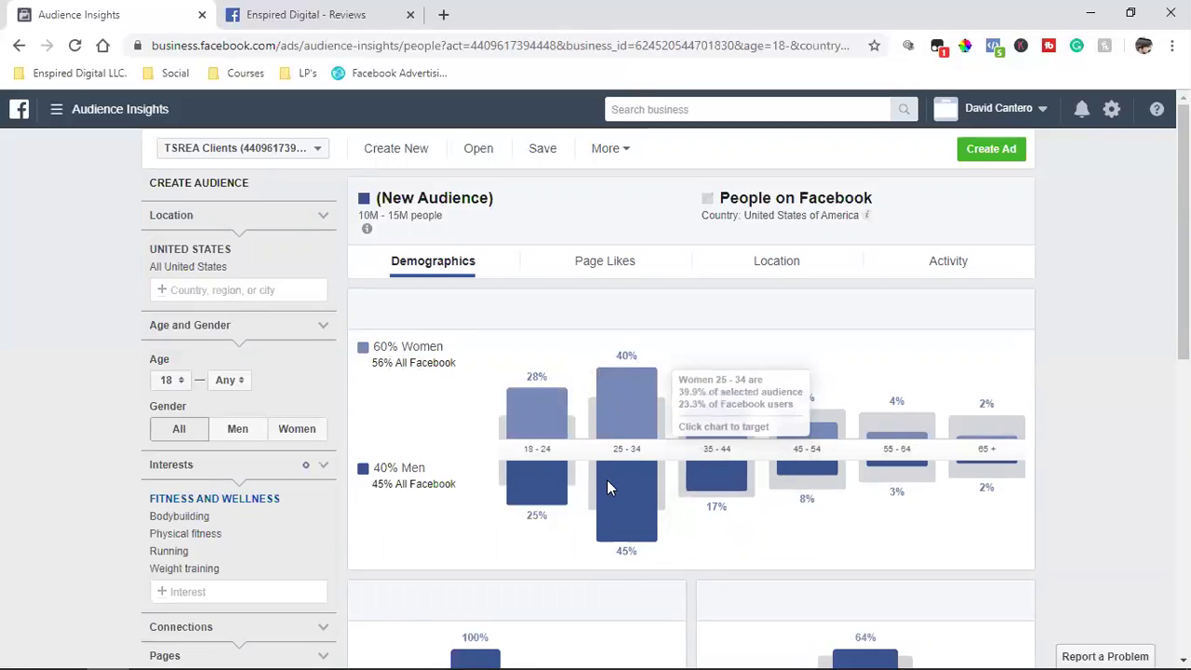
{"action": "mouse_move", "coordinate": [606, 439]}
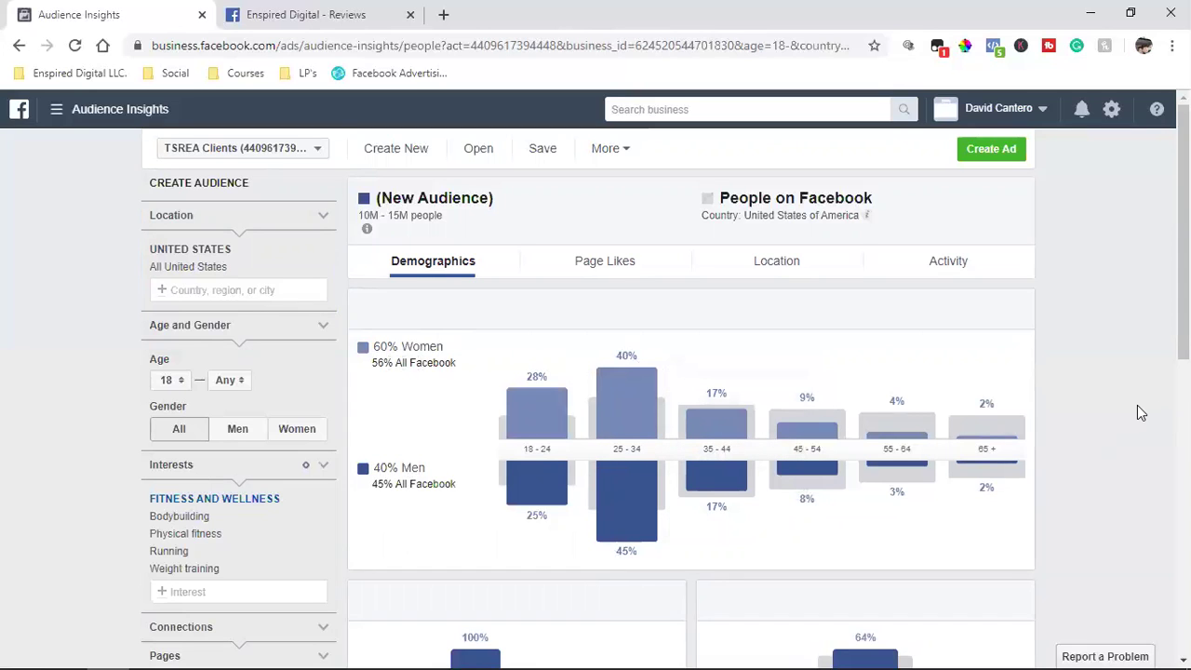
{"action": "scroll", "coordinate": [1141, 413], "scroll_direction": "down", "scroll_amount": 4}
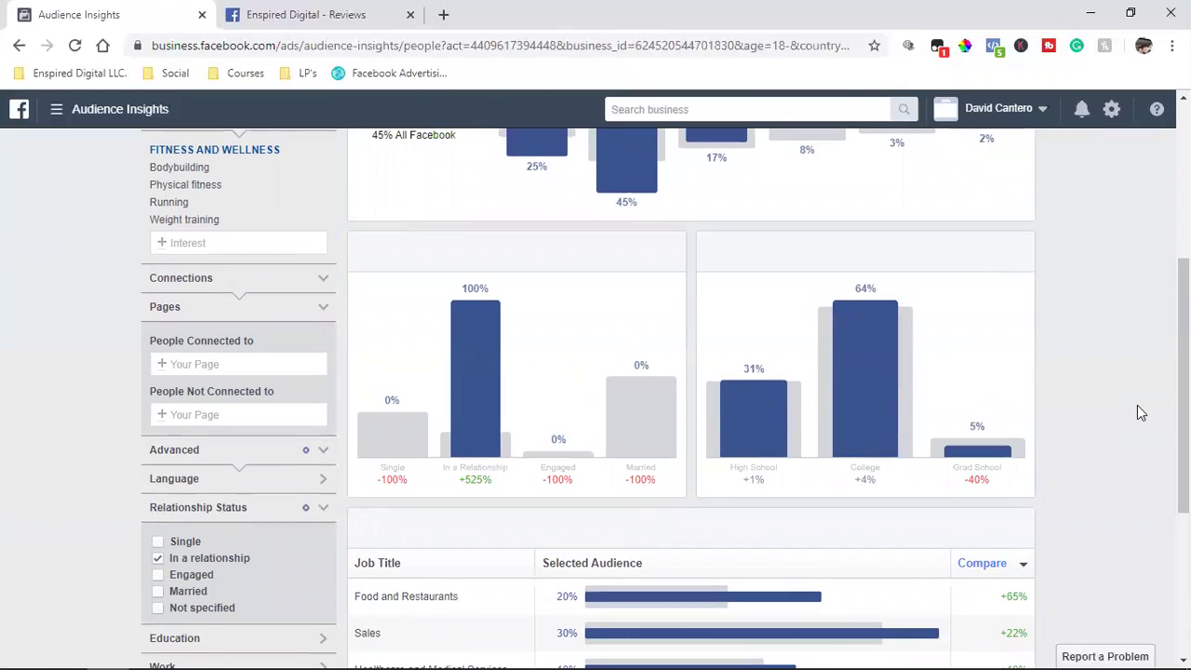
{"action": "scroll", "coordinate": [1141, 412], "scroll_direction": "down", "scroll_amount": 2}
{"action": "scroll", "coordinate": [1141, 412], "scroll_direction": "down", "scroll_amount": 1}
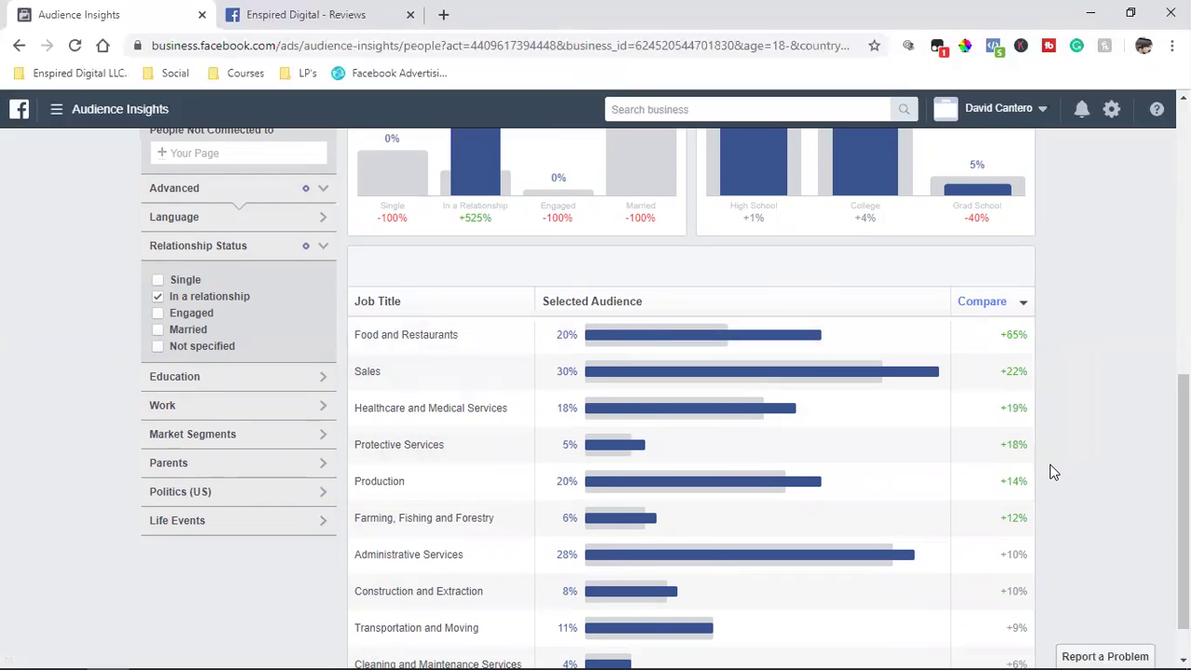
{"action": "scroll", "coordinate": [1052, 473], "scroll_direction": "up", "scroll_amount": 6}
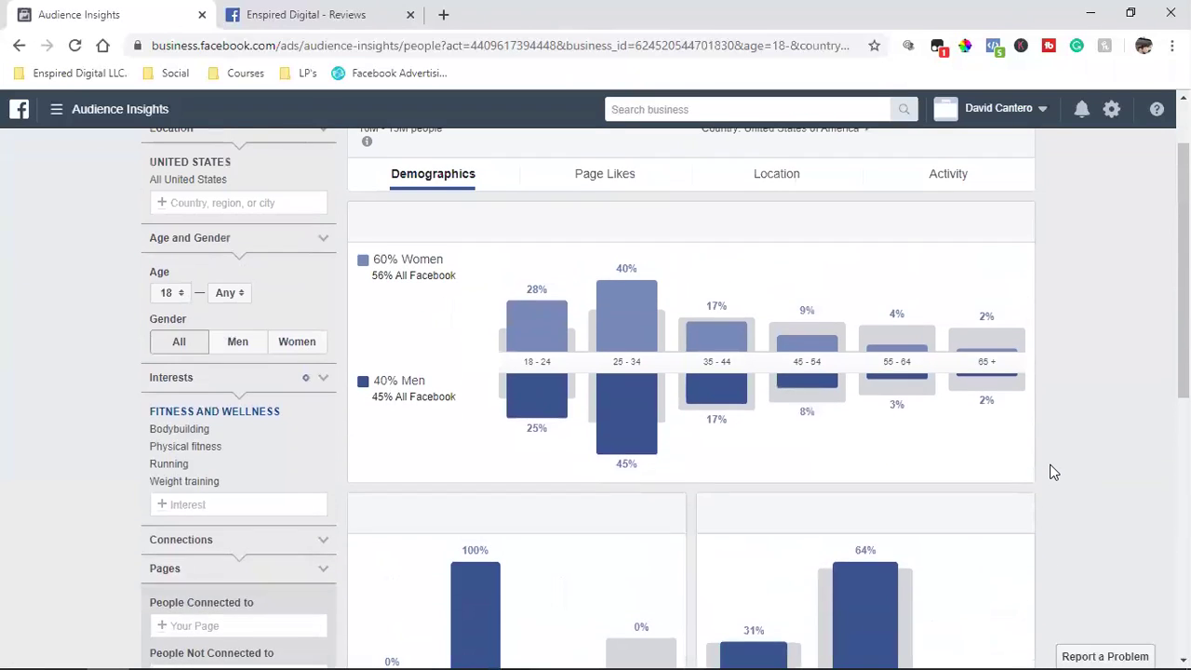
{"action": "scroll", "coordinate": [1052, 473], "scroll_direction": "up", "scroll_amount": 1}
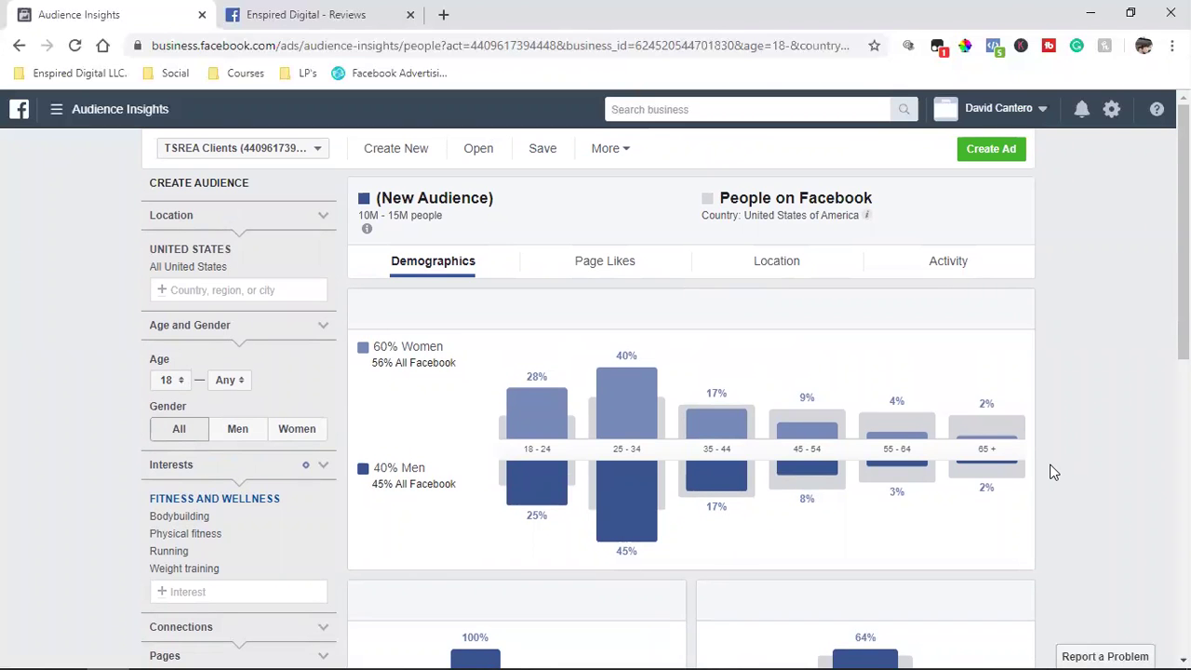
{"action": "scroll", "coordinate": [1052, 473], "scroll_direction": "down", "scroll_amount": 7}
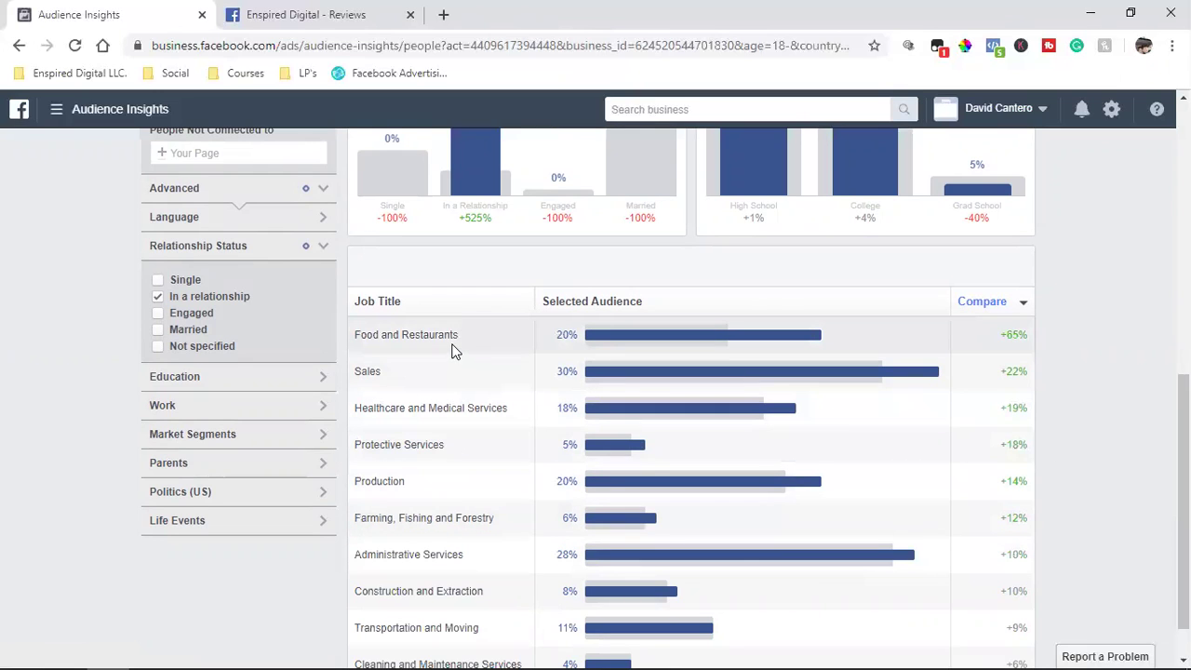
{"action": "scroll", "coordinate": [497, 532], "scroll_direction": "down", "scroll_amount": 1}
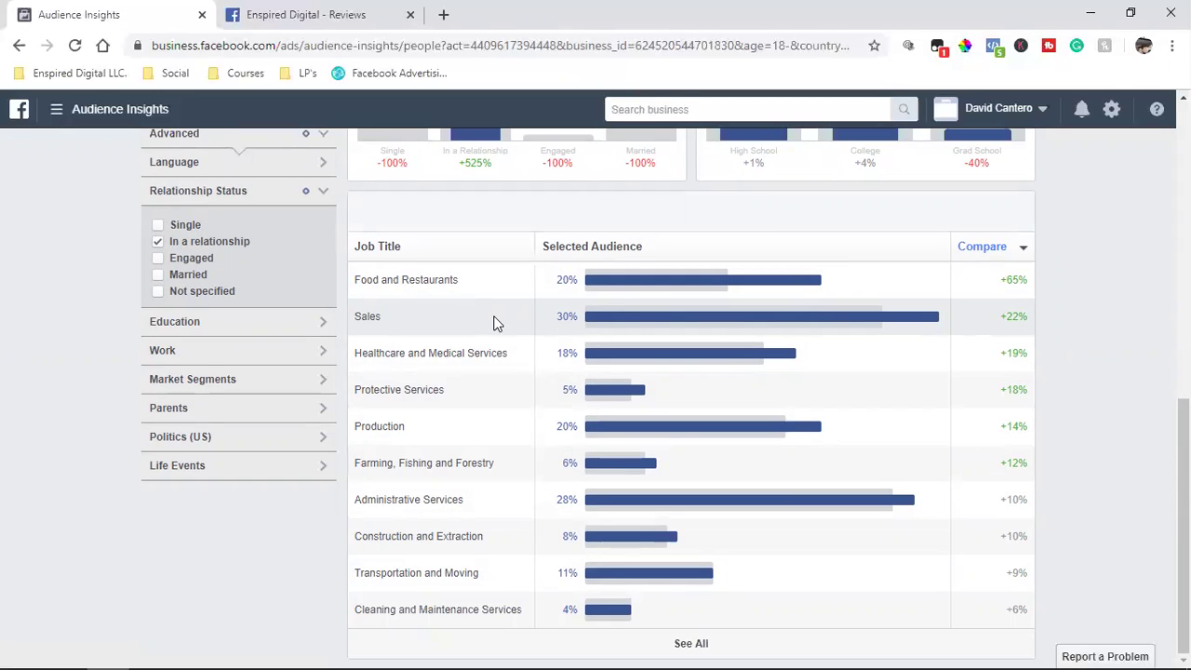
{"action": "scroll", "coordinate": [494, 321], "scroll_direction": "up", "scroll_amount": 6}
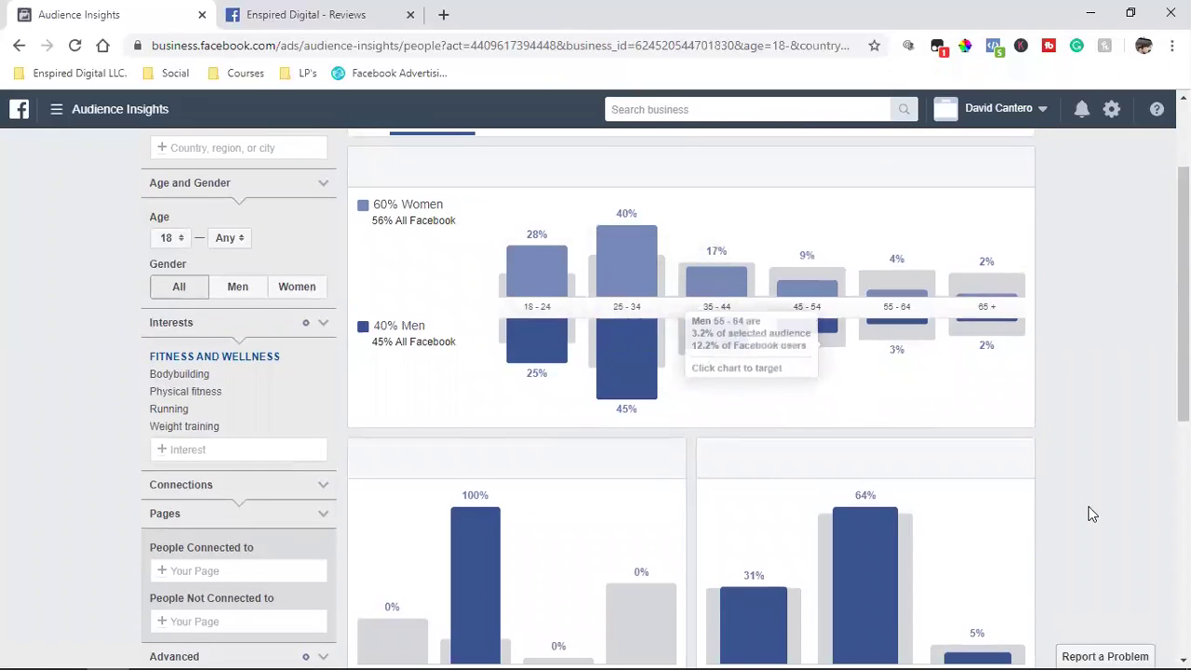
{"action": "scroll", "coordinate": [1133, 521], "scroll_direction": "down", "scroll_amount": 6}
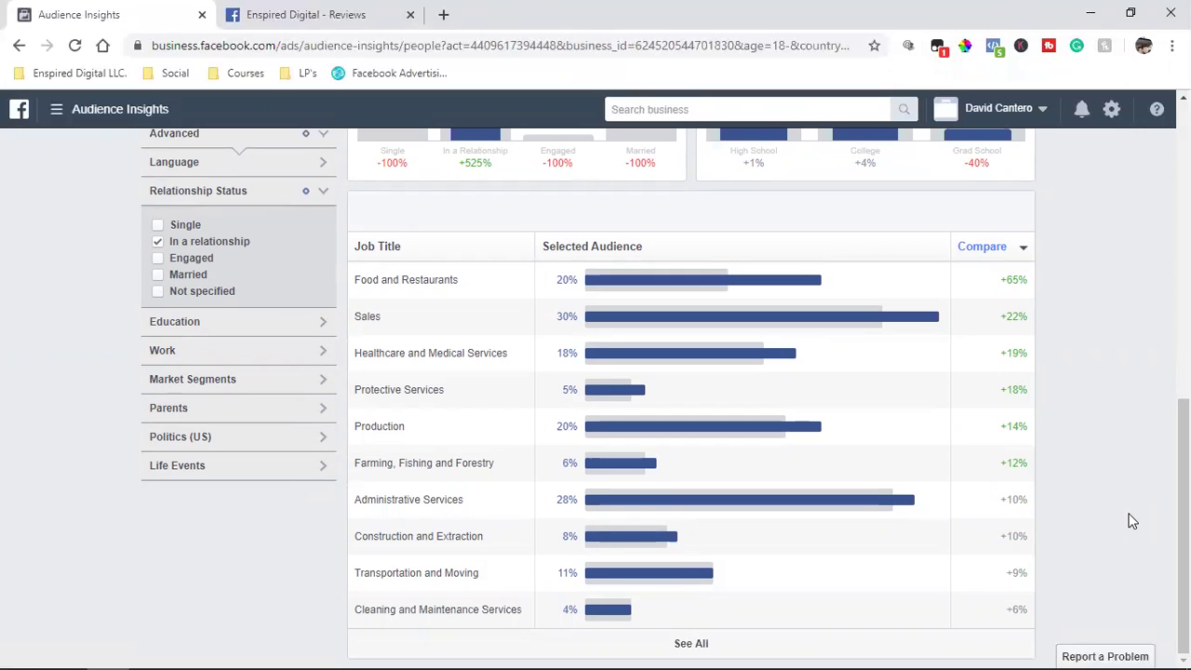
{"action": "scroll", "coordinate": [1132, 522], "scroll_direction": "up", "scroll_amount": 8}
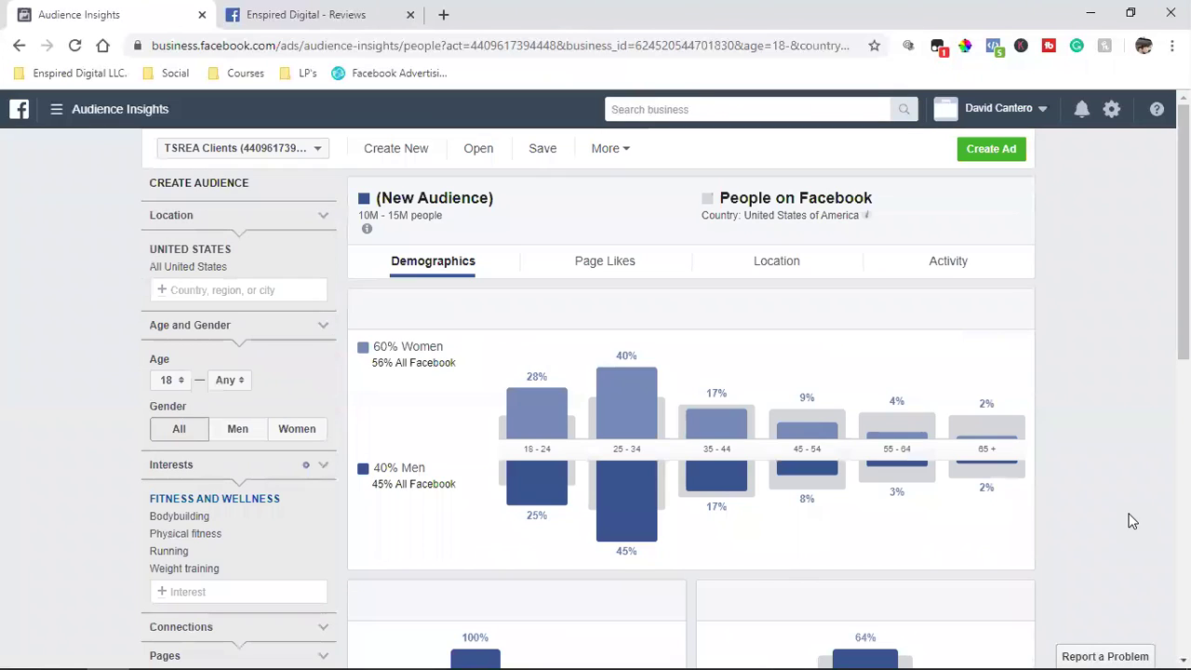
- Show Page Likes and scroll to the page ranking table, led by Spencer's at 31x affinity
{"action": "left_click", "coordinate": [609, 268]}
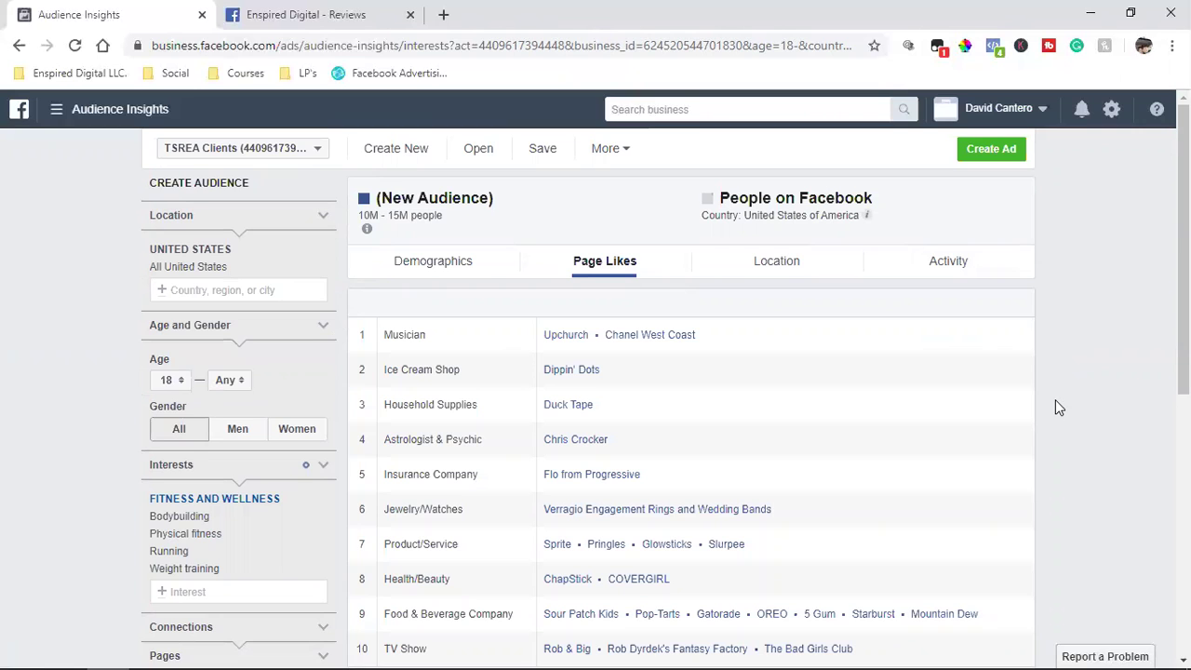
{"action": "scroll", "coordinate": [1055, 402], "scroll_direction": "down", "scroll_amount": 3}
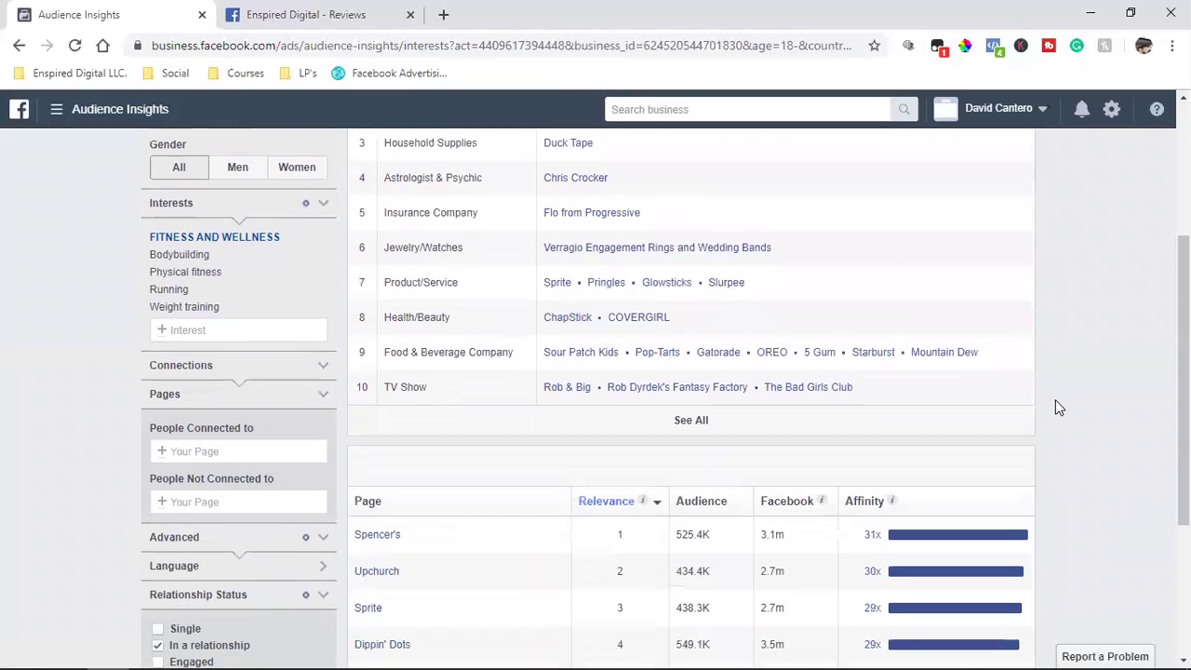
{"action": "scroll", "coordinate": [1055, 401], "scroll_direction": "down", "scroll_amount": 1}
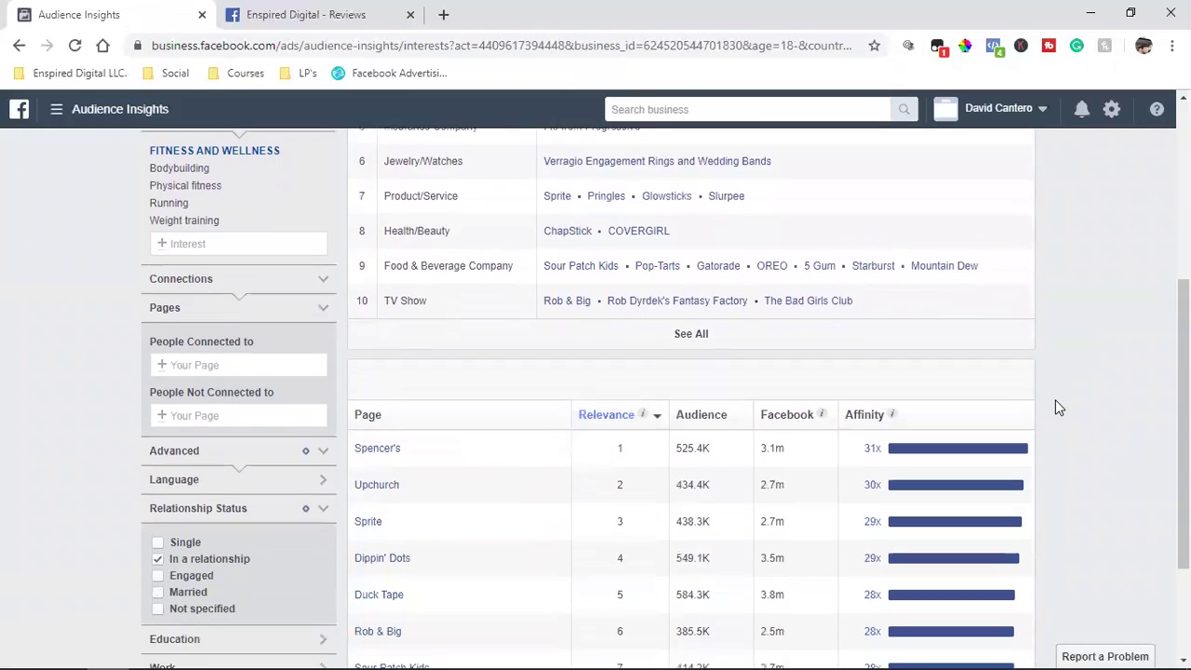
{"action": "scroll", "coordinate": [1055, 407], "scroll_direction": "up", "scroll_amount": 2}
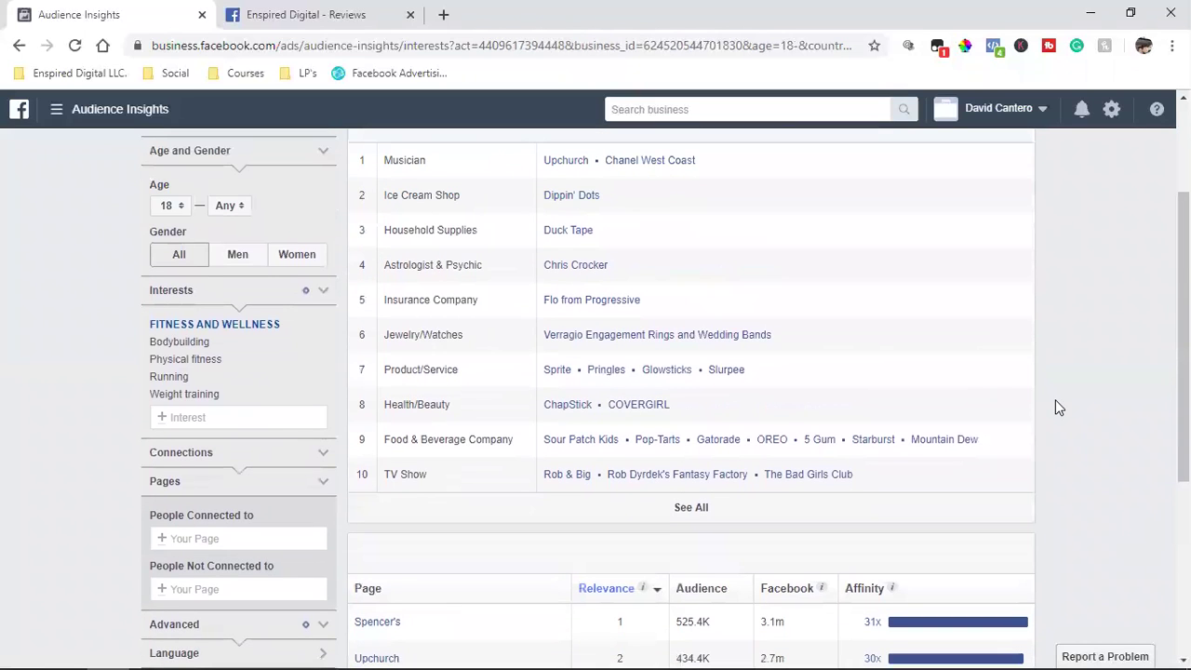
{"action": "scroll", "coordinate": [1056, 400], "scroll_direction": "up", "scroll_amount": 2}
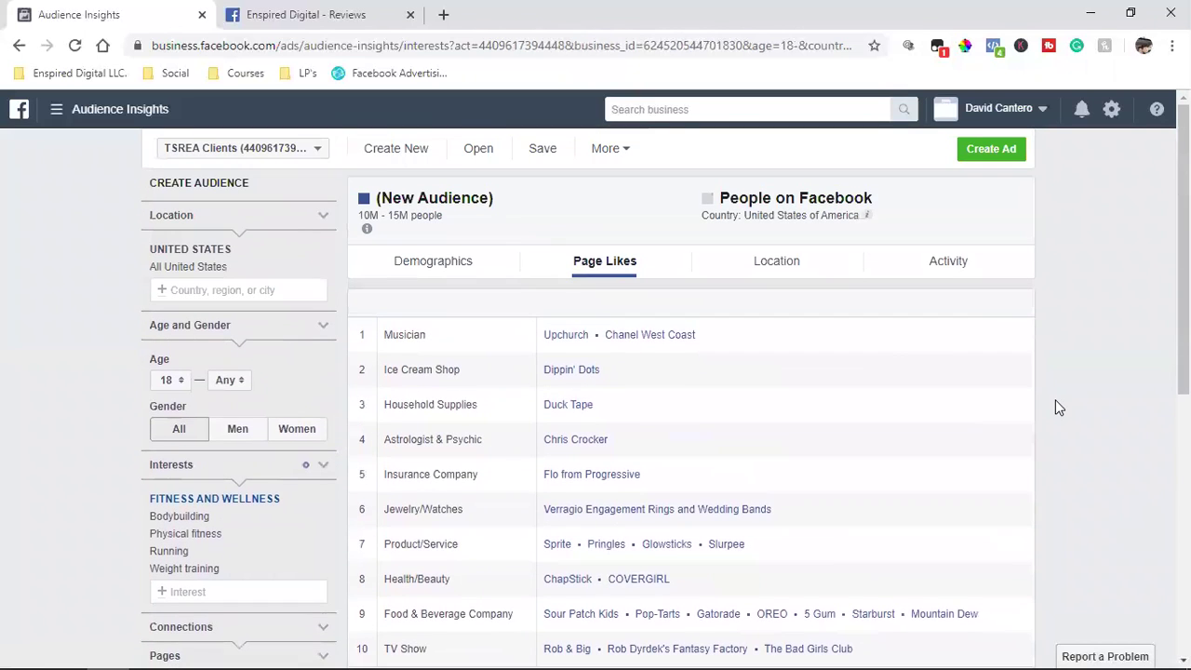
{"action": "scroll", "coordinate": [1055, 406], "scroll_direction": "down", "scroll_amount": 2}
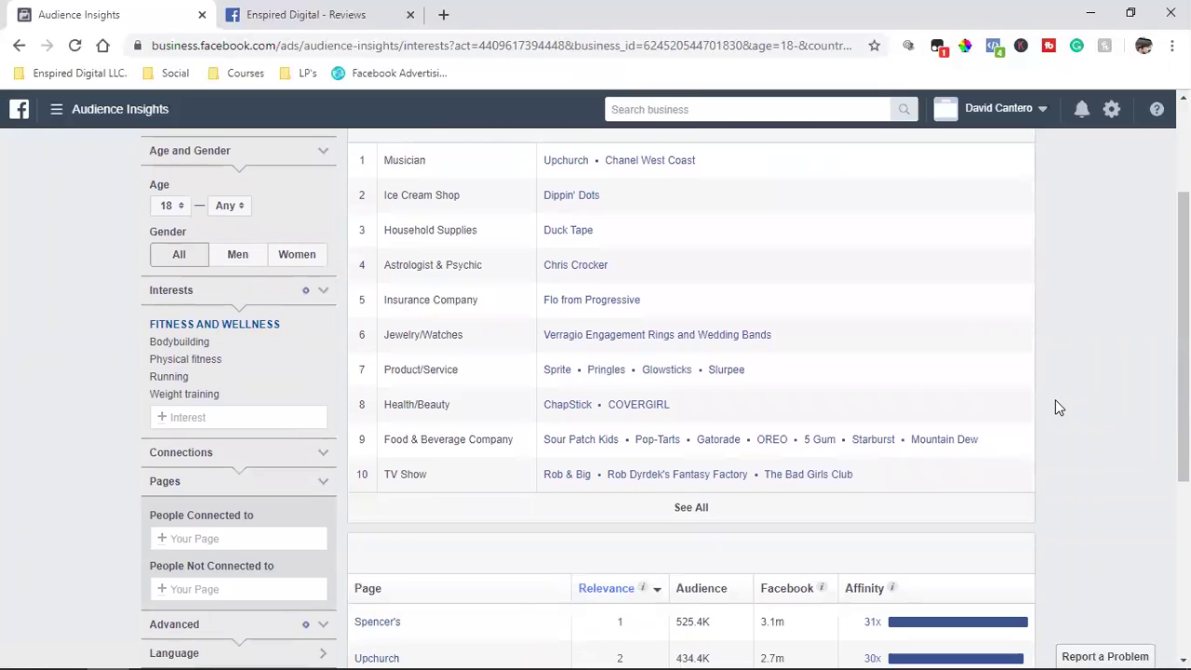
{"action": "scroll", "coordinate": [1055, 407], "scroll_direction": "down", "scroll_amount": 3}
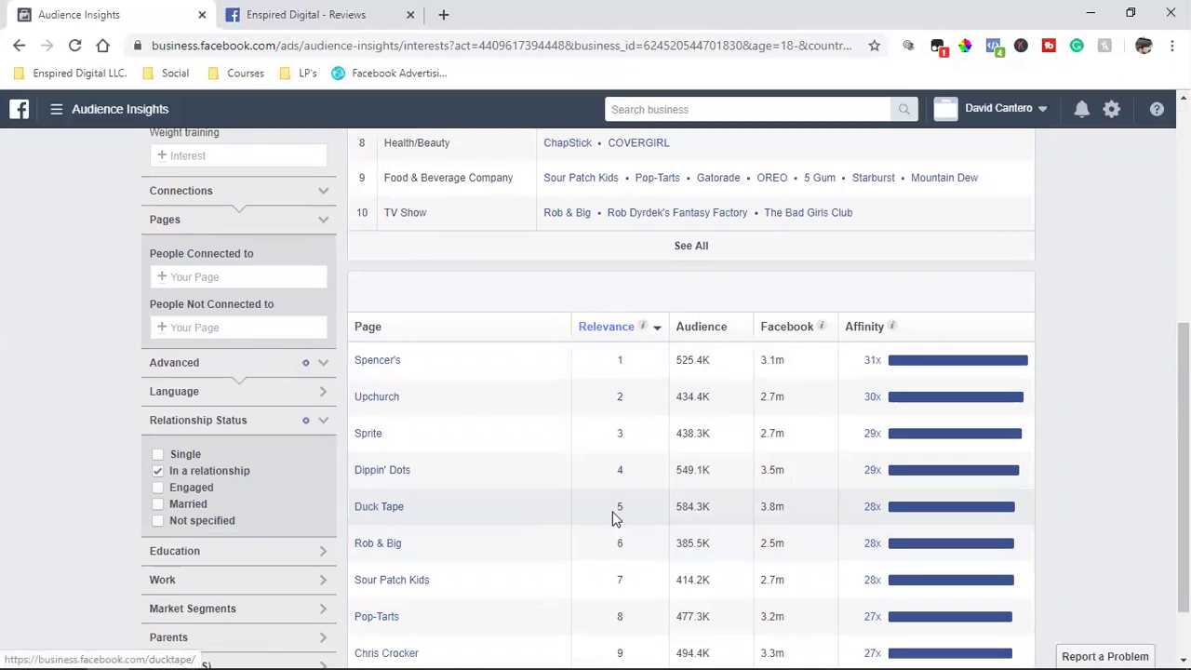
{"action": "double_click", "coordinate": [691, 508]}
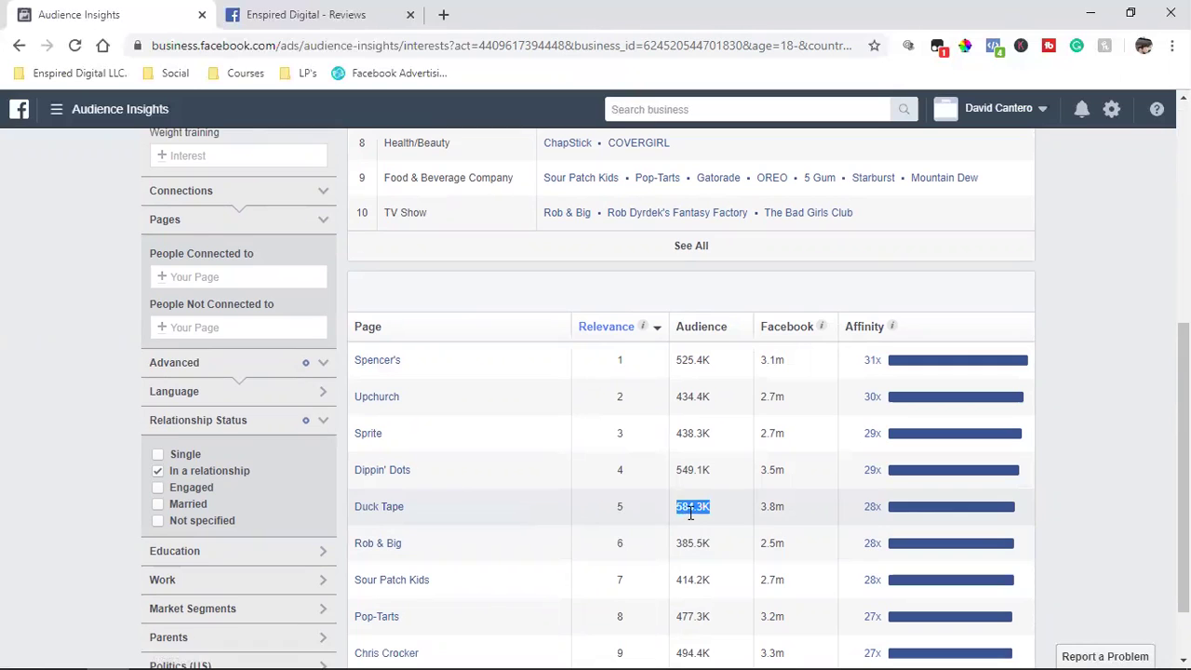
- Open the Duck Tape Page in a new tab, browse it, and return to Audience Insights
{"action": "left_click", "coordinate": [1109, 456]}
{"action": "scroll", "coordinate": [1109, 456], "scroll_direction": "down", "scroll_amount": 1}
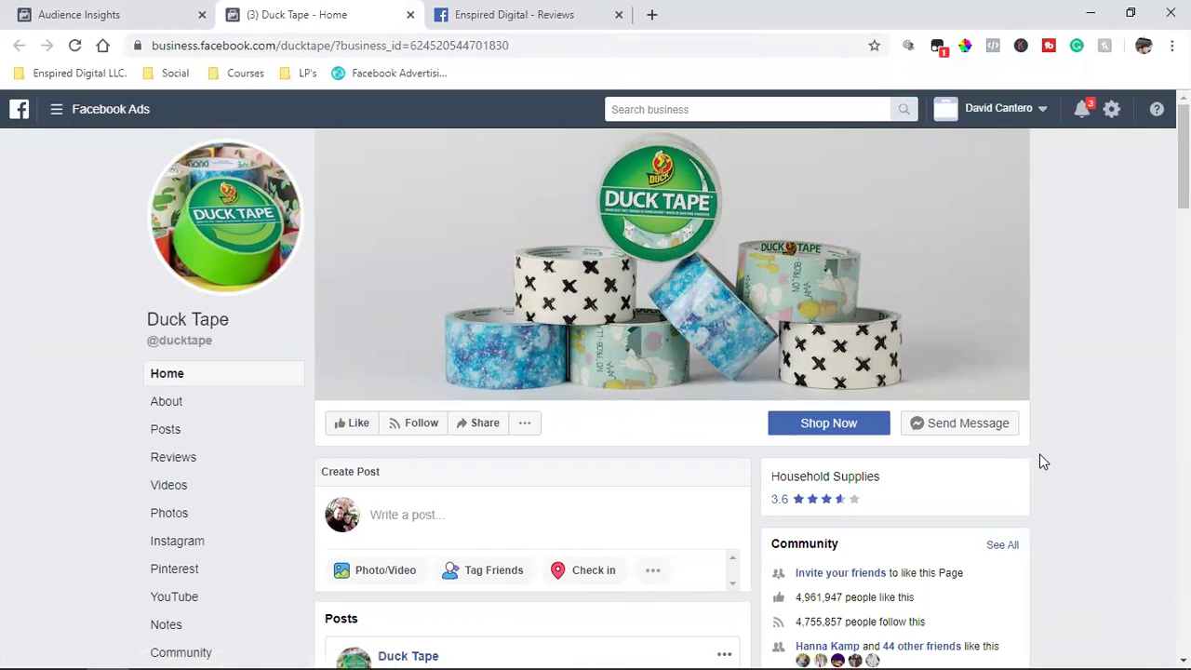
{"action": "scroll", "coordinate": [1042, 456], "scroll_direction": "down", "scroll_amount": 1}
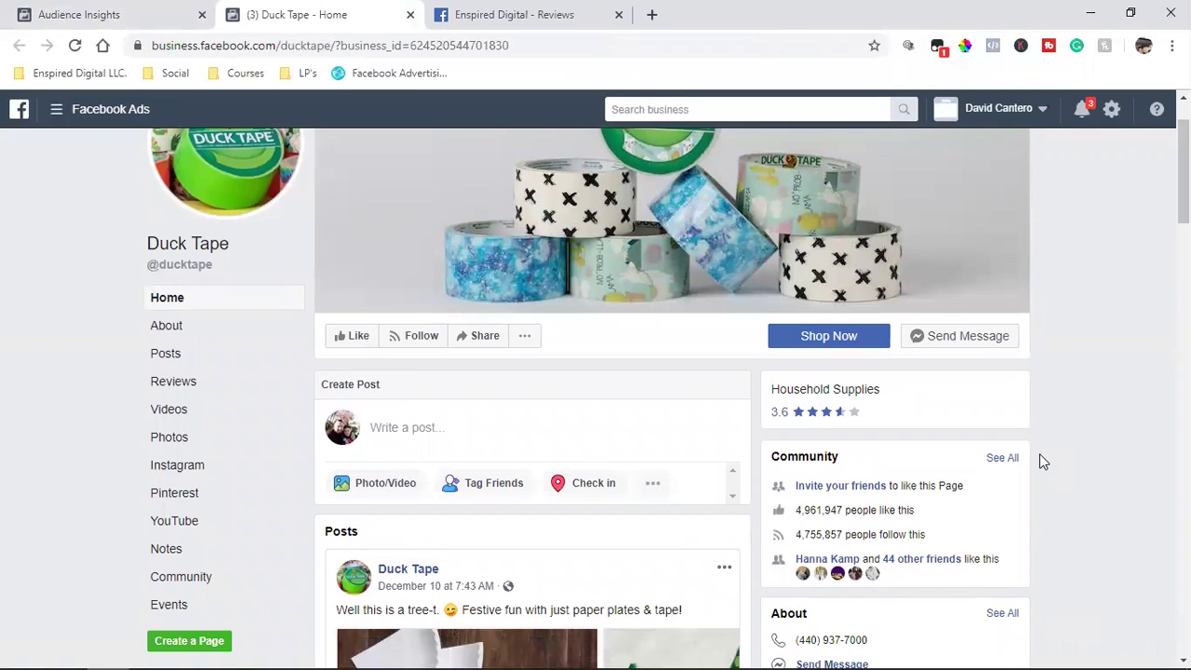
{"action": "scroll", "coordinate": [1047, 460], "scroll_direction": "up", "scroll_amount": 1}
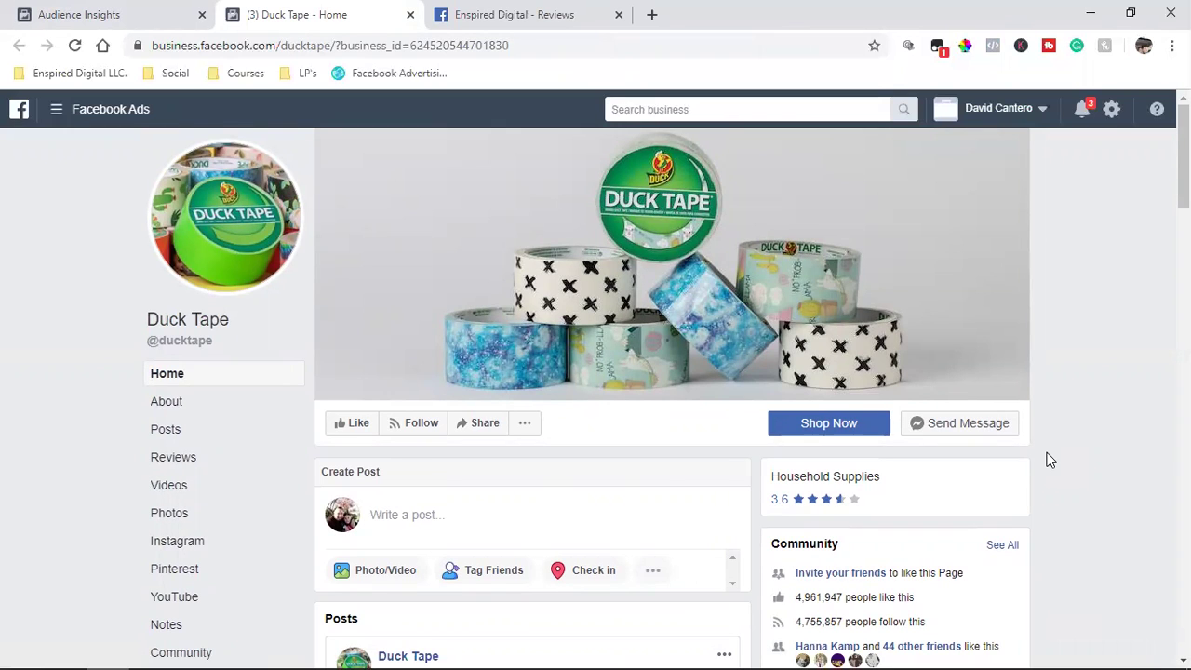
{"action": "left_click", "coordinate": [177, 14]}
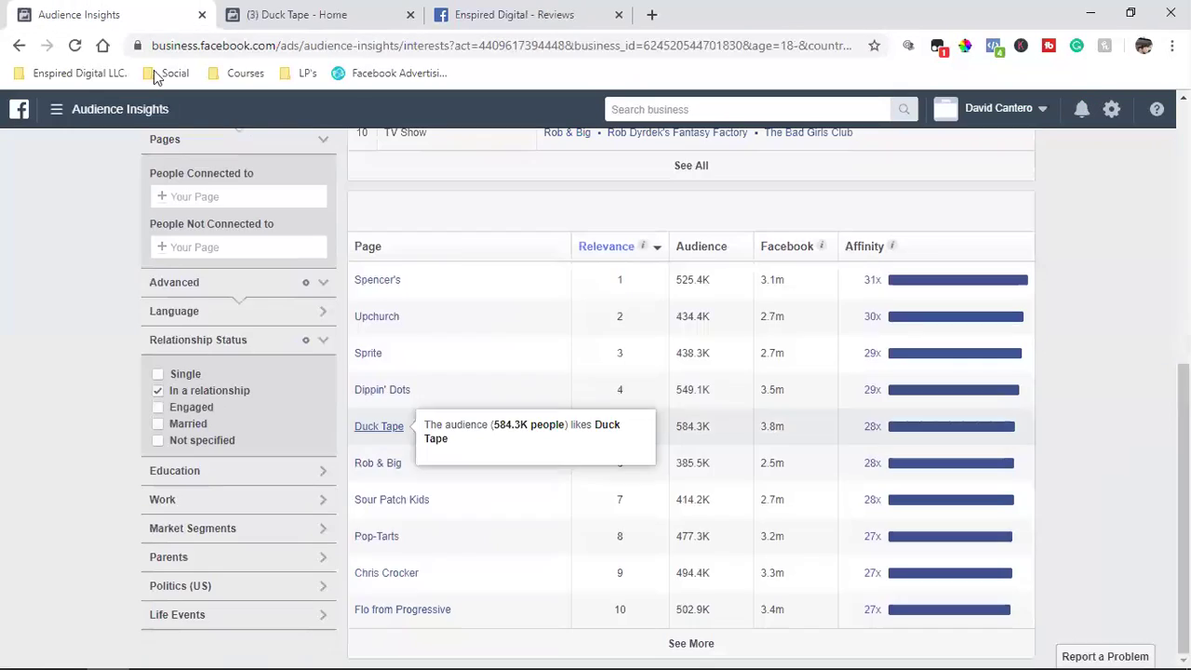
- Clear the stray text selection and switch to the Location results
{"action": "double_click", "coordinate": [689, 427]}
{"action": "left_click", "coordinate": [1080, 399]}
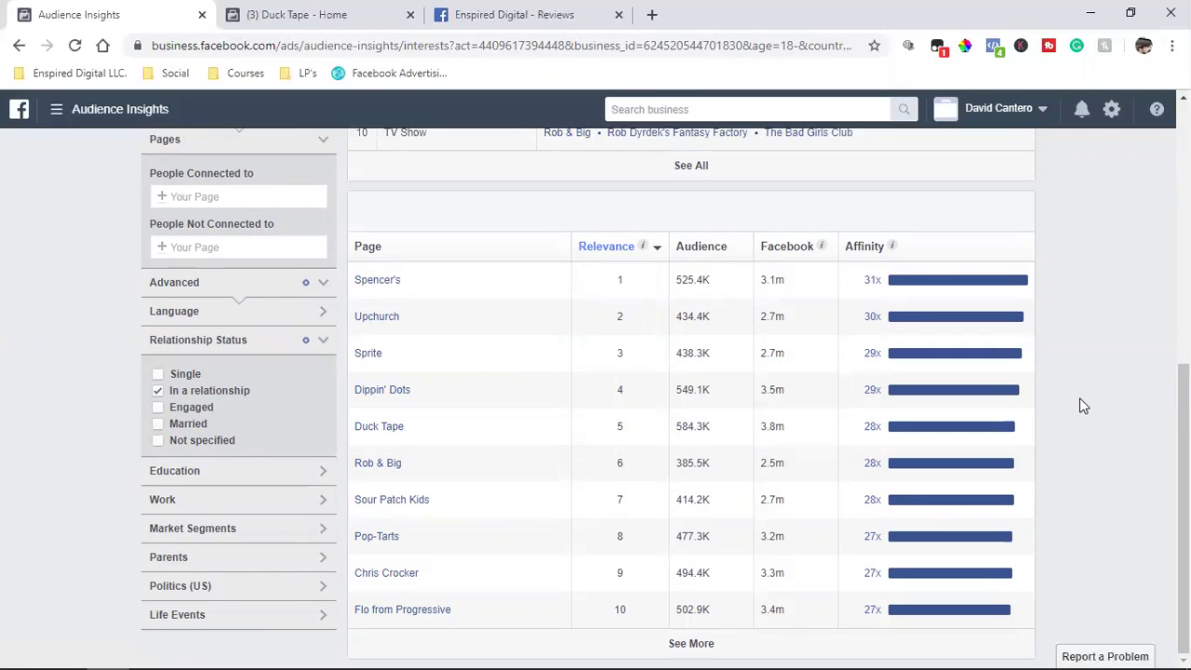
{"action": "scroll", "coordinate": [1079, 397], "scroll_direction": "up", "scroll_amount": 6}
{"action": "left_click", "coordinate": [768, 270]}
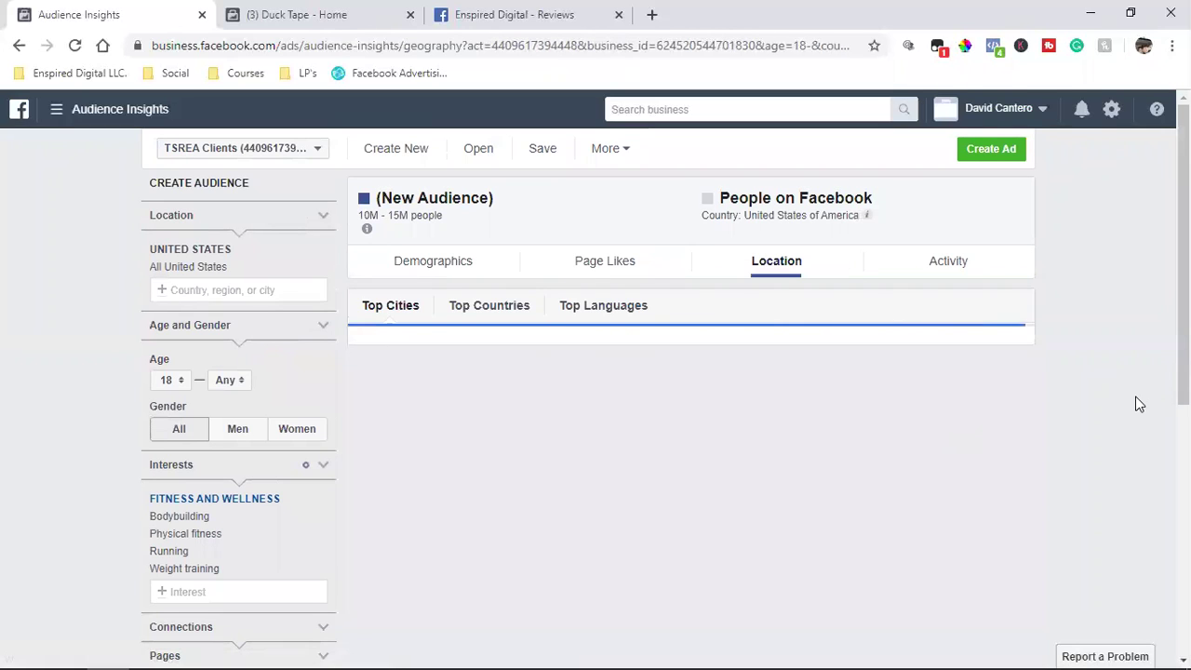
{"action": "scroll", "coordinate": [1139, 404], "scroll_direction": "down", "scroll_amount": 2}
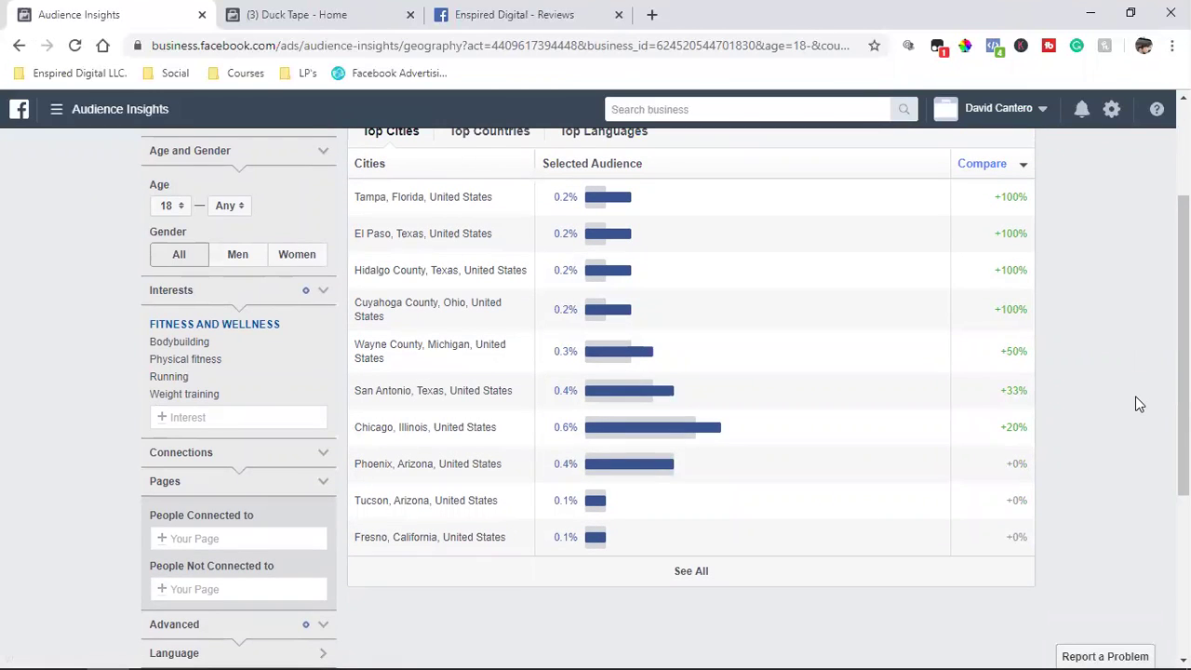
{"action": "scroll", "coordinate": [1139, 403], "scroll_direction": "up", "scroll_amount": 1}
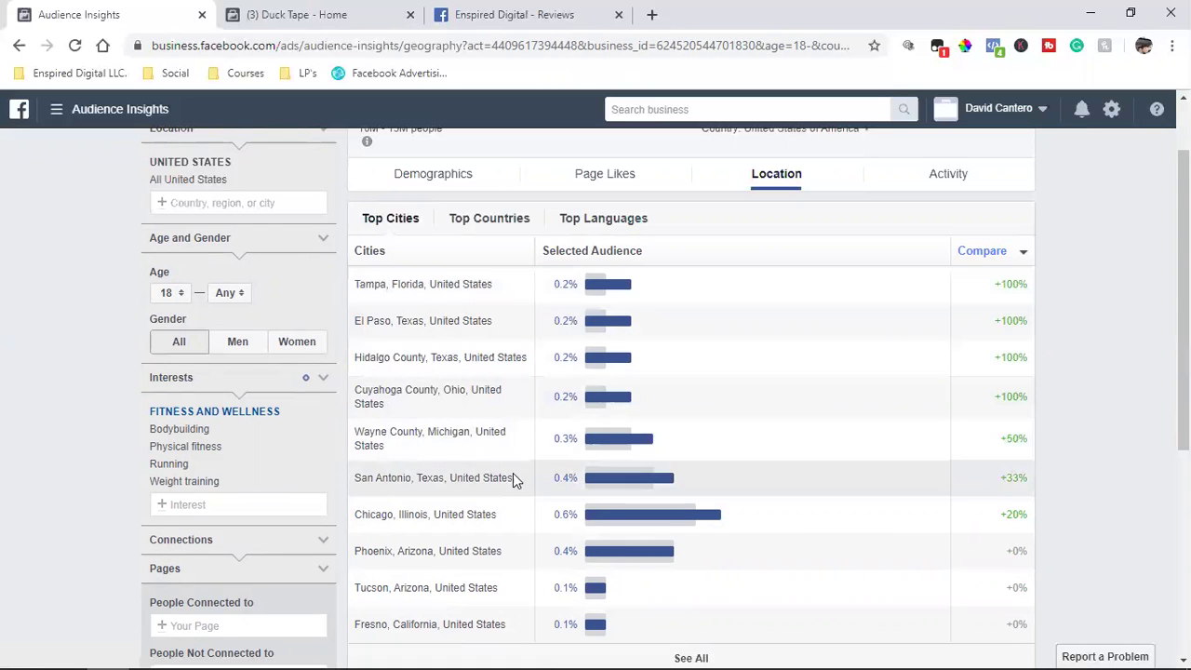
- Expand Top Cities with See All and scroll the full list, including Tampa and El Paso
{"action": "scroll", "coordinate": [507, 479], "scroll_direction": "down", "scroll_amount": 4}
{"action": "scroll", "coordinate": [502, 484], "scroll_direction": "up", "scroll_amount": 2}
{"action": "scroll", "coordinate": [698, 583], "scroll_direction": "up", "scroll_amount": 2}
{"action": "scroll", "coordinate": [694, 503], "scroll_direction": "down", "scroll_amount": 3}
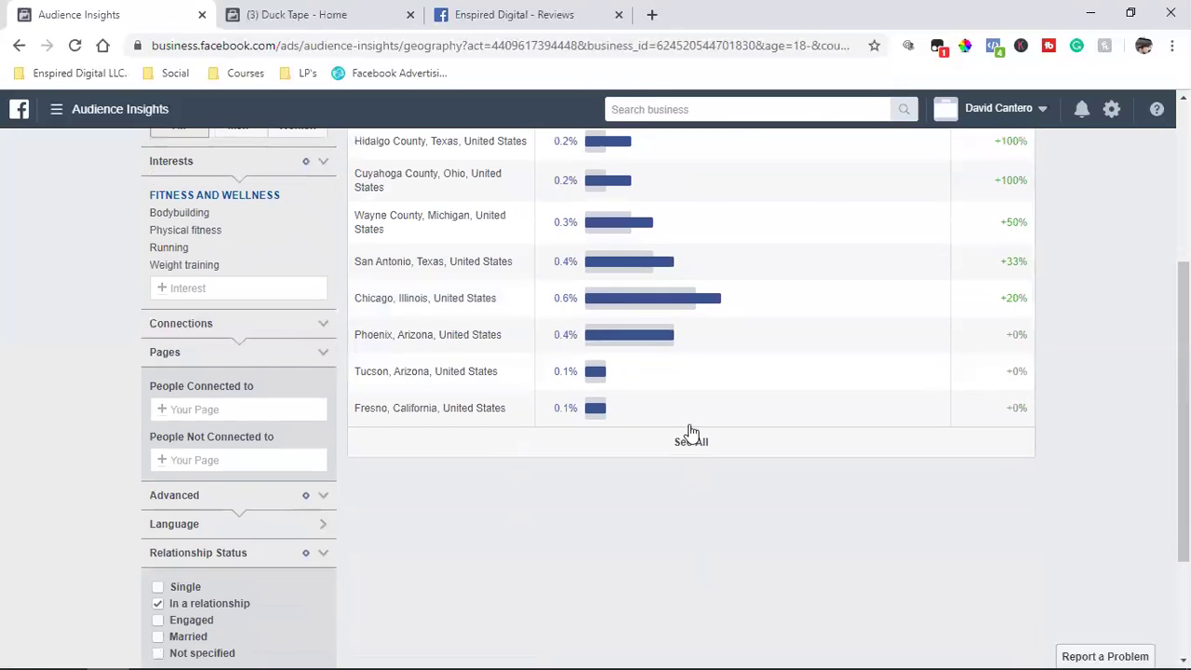
{"action": "left_click", "coordinate": [691, 442]}
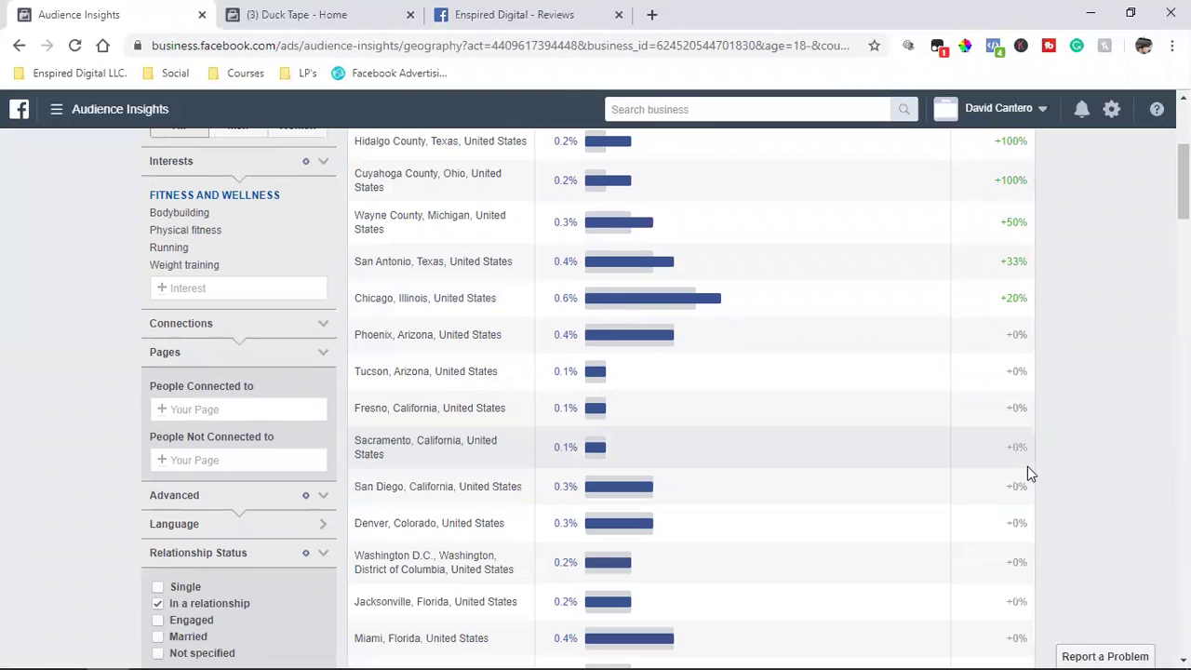
{"action": "scroll", "coordinate": [1067, 472], "scroll_direction": "down", "scroll_amount": 5}
{"action": "scroll", "coordinate": [1067, 471], "scroll_direction": "down", "scroll_amount": 4}
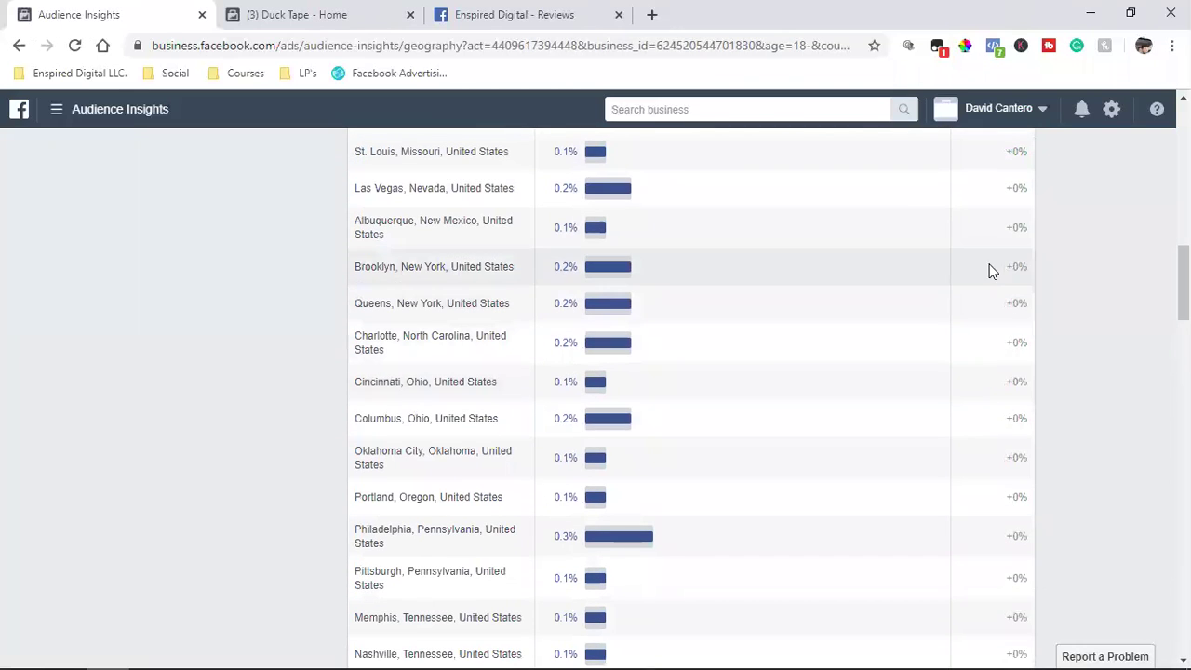
{"action": "mouse_move", "coordinate": [1021, 232]}
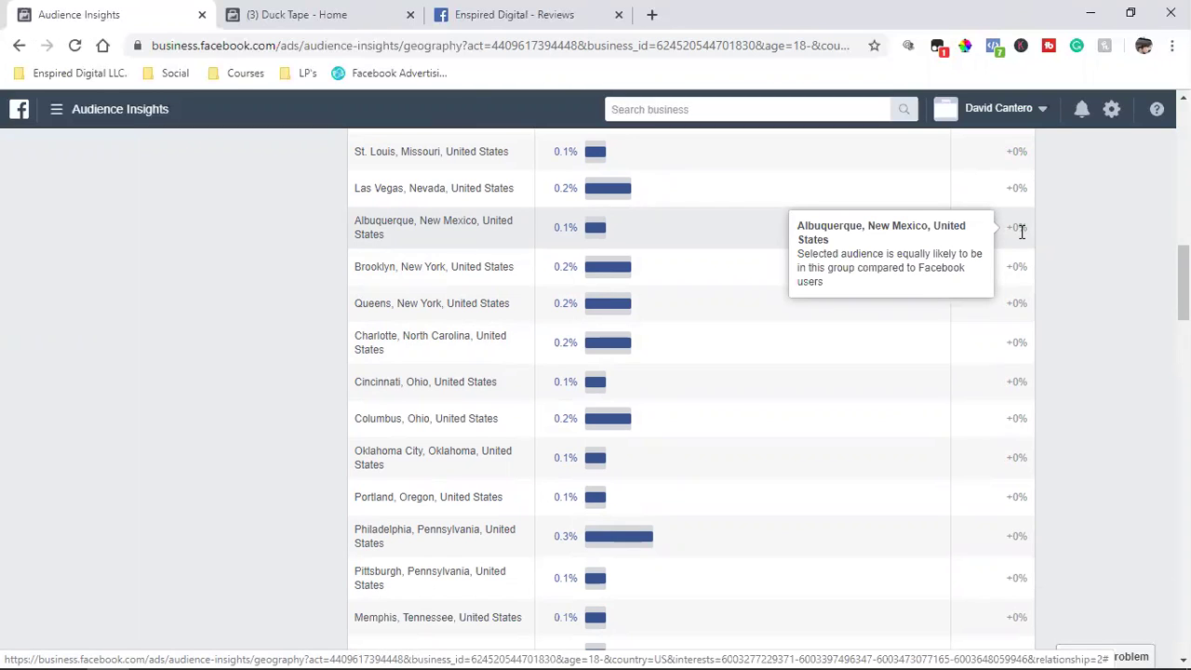
{"action": "scroll", "coordinate": [1011, 412], "scroll_direction": "up", "scroll_amount": 15}
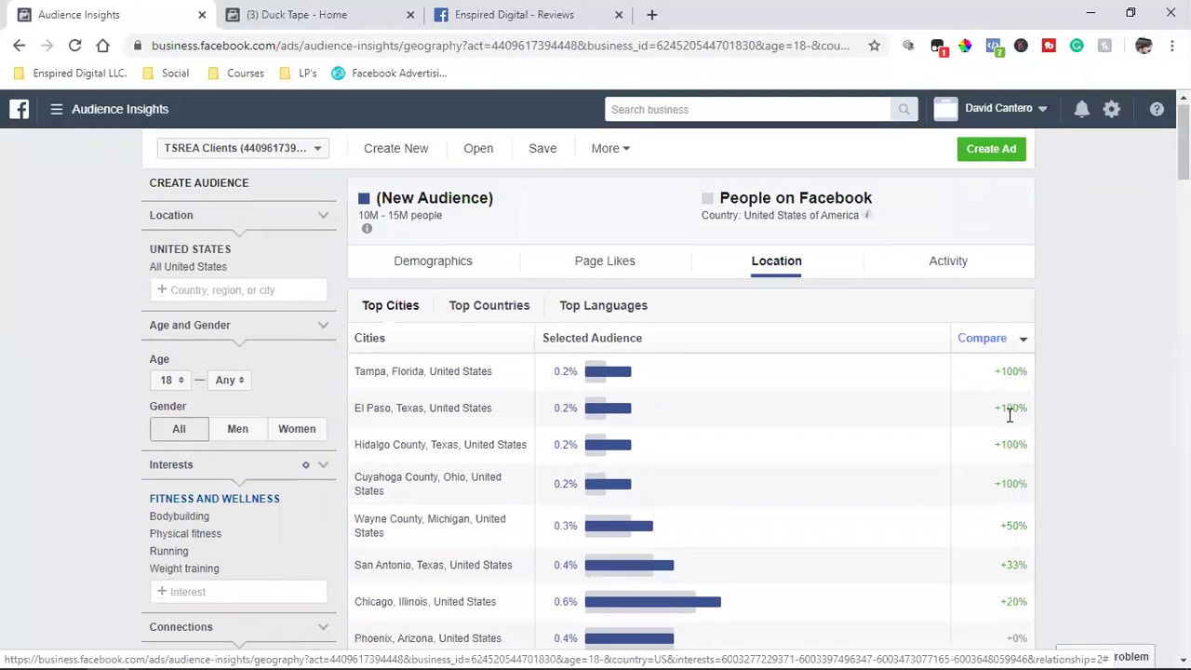
{"action": "scroll", "coordinate": [1011, 413], "scroll_direction": "down", "scroll_amount": 16}
{"action": "scroll", "coordinate": [1045, 420], "scroll_direction": "up", "scroll_amount": 15}
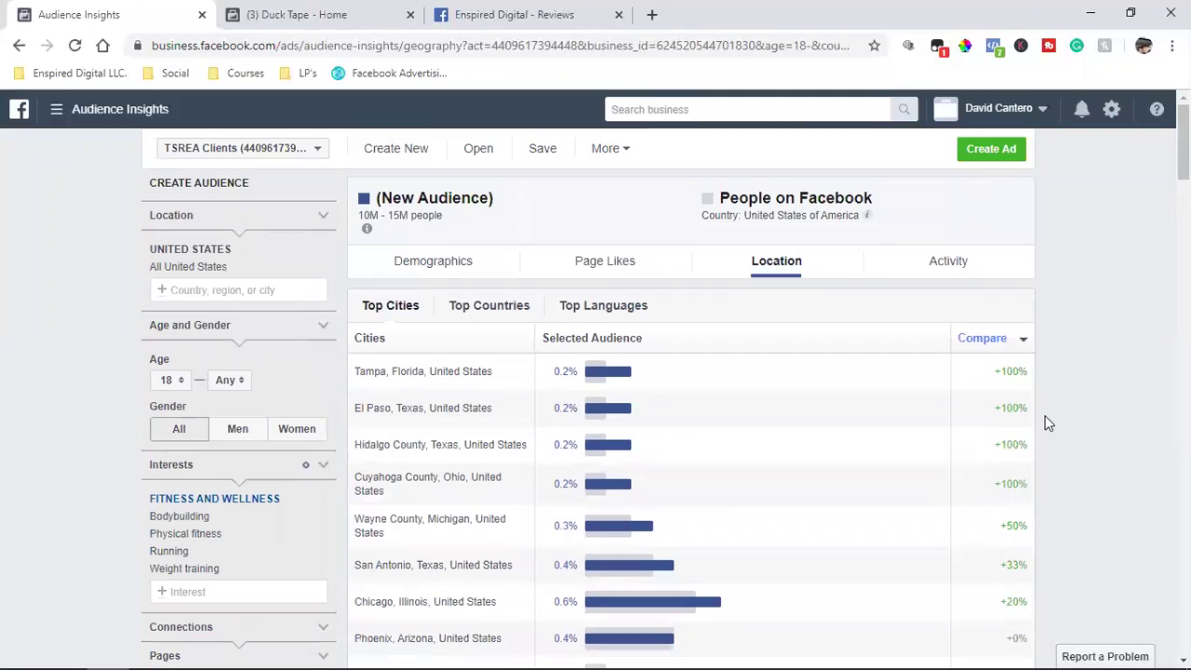
- Scroll through the Activity tab's activity and device charts, then go back to Demographics
{"action": "left_click", "coordinate": [956, 265]}
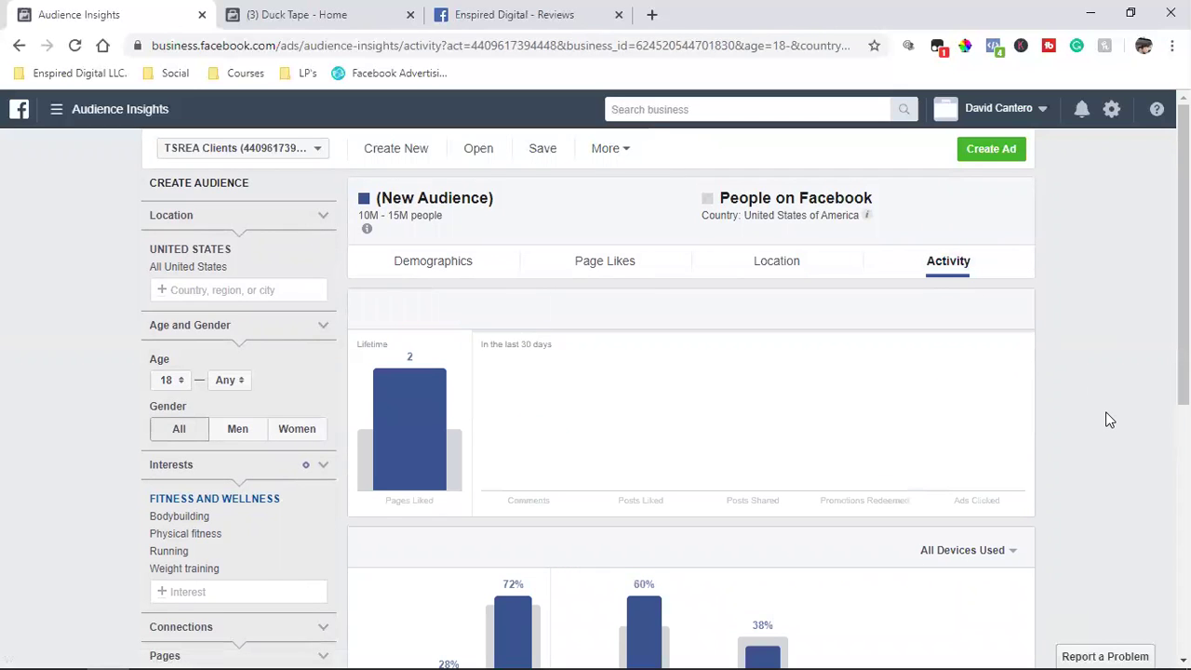
{"action": "scroll", "coordinate": [1109, 421], "scroll_direction": "down", "scroll_amount": 5}
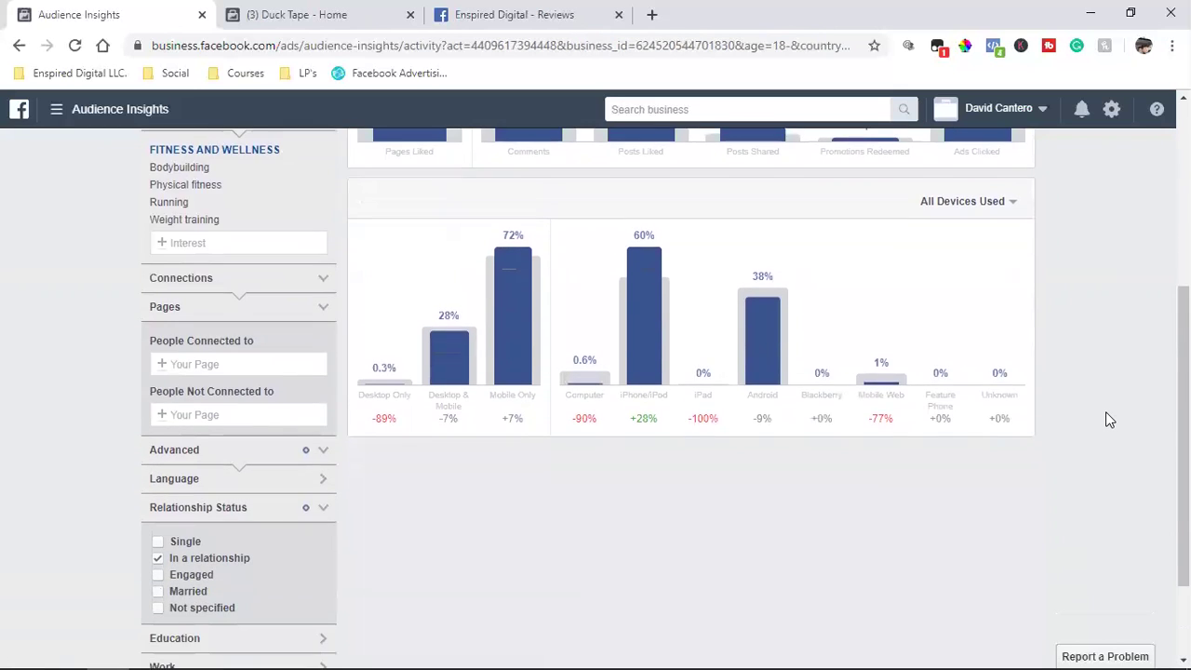
{"action": "scroll", "coordinate": [1109, 420], "scroll_direction": "up", "scroll_amount": 5}
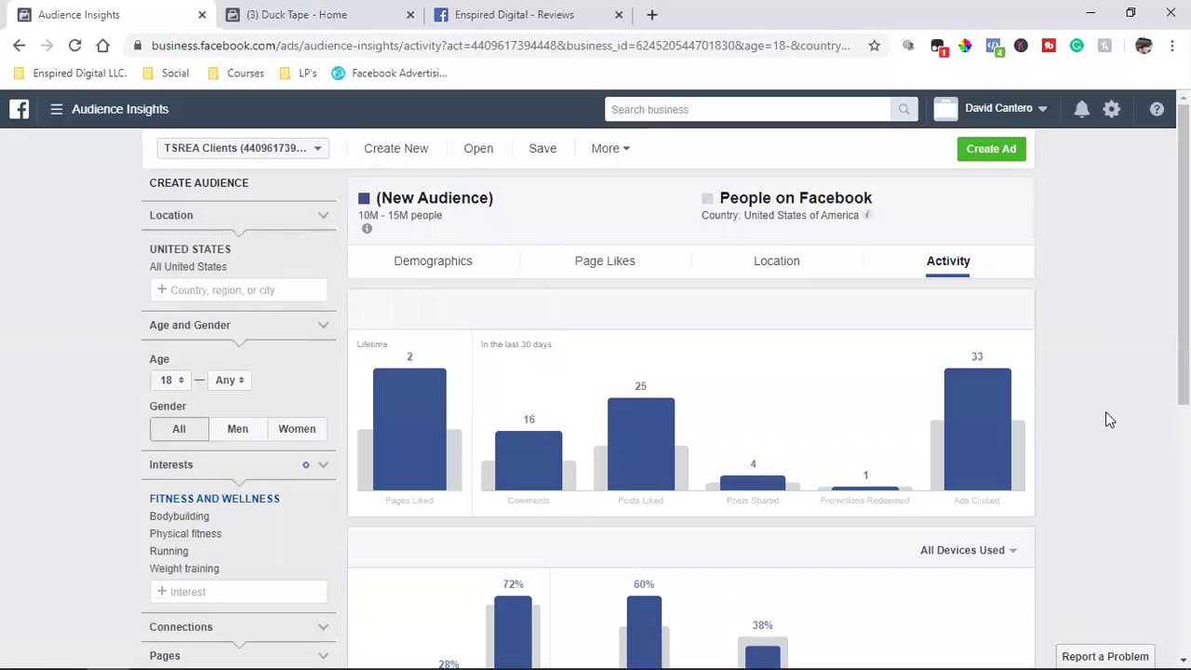
{"action": "left_click", "coordinate": [446, 266]}
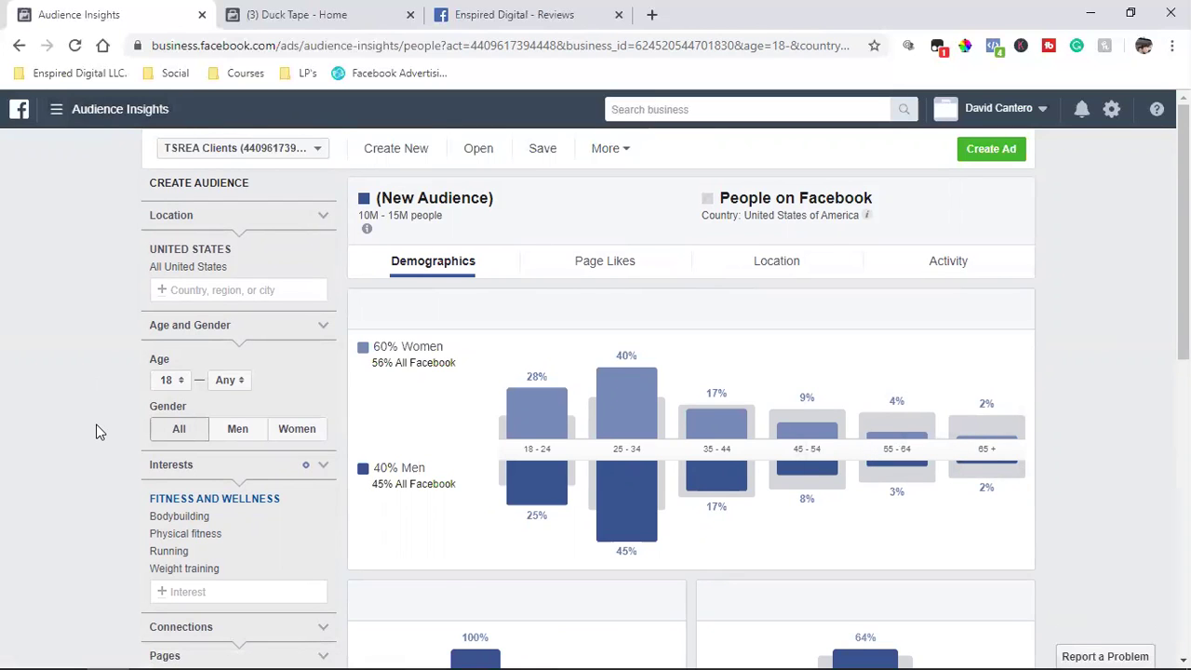
{"action": "scroll", "coordinate": [101, 425], "scroll_direction": "down", "scroll_amount": 2}
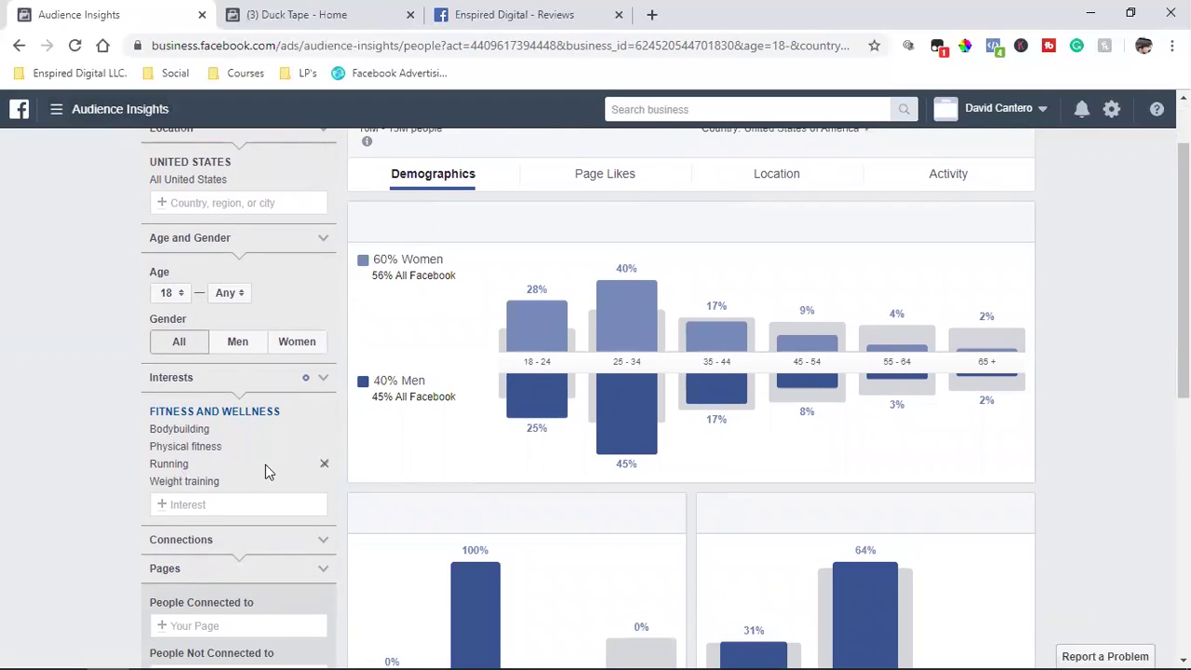
- Remove the Physical fitness, Running, Weight training and Bodybuilding interests
{"action": "left_click", "coordinate": [325, 449]}
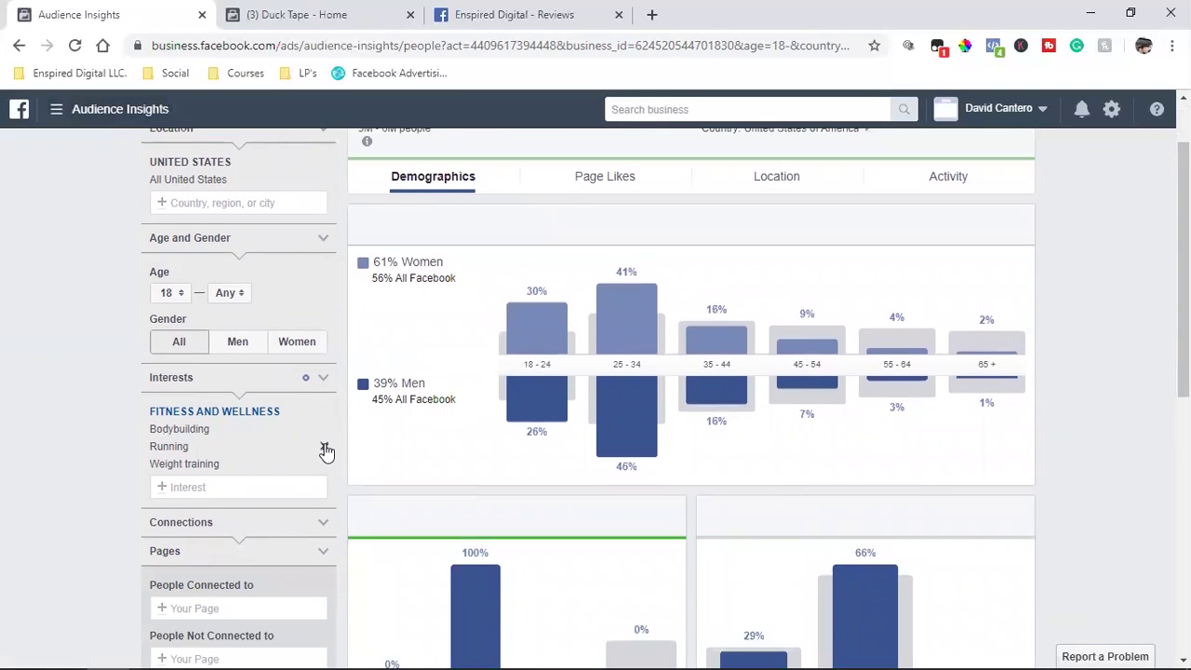
{"action": "left_click", "coordinate": [325, 449]}
{"action": "left_click", "coordinate": [325, 450]}
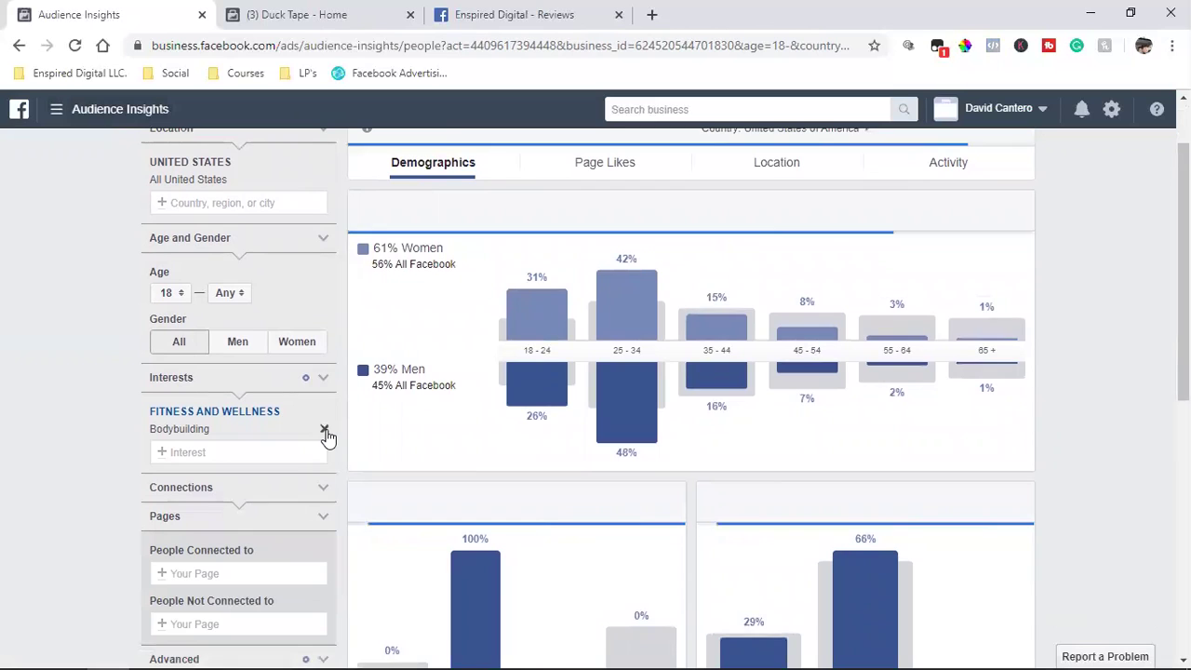
{"action": "left_click", "coordinate": [324, 431]}
- Add Men's clothing from Shopping and fashion > Clothing as the interest
{"action": "left_click", "coordinate": [205, 417]}
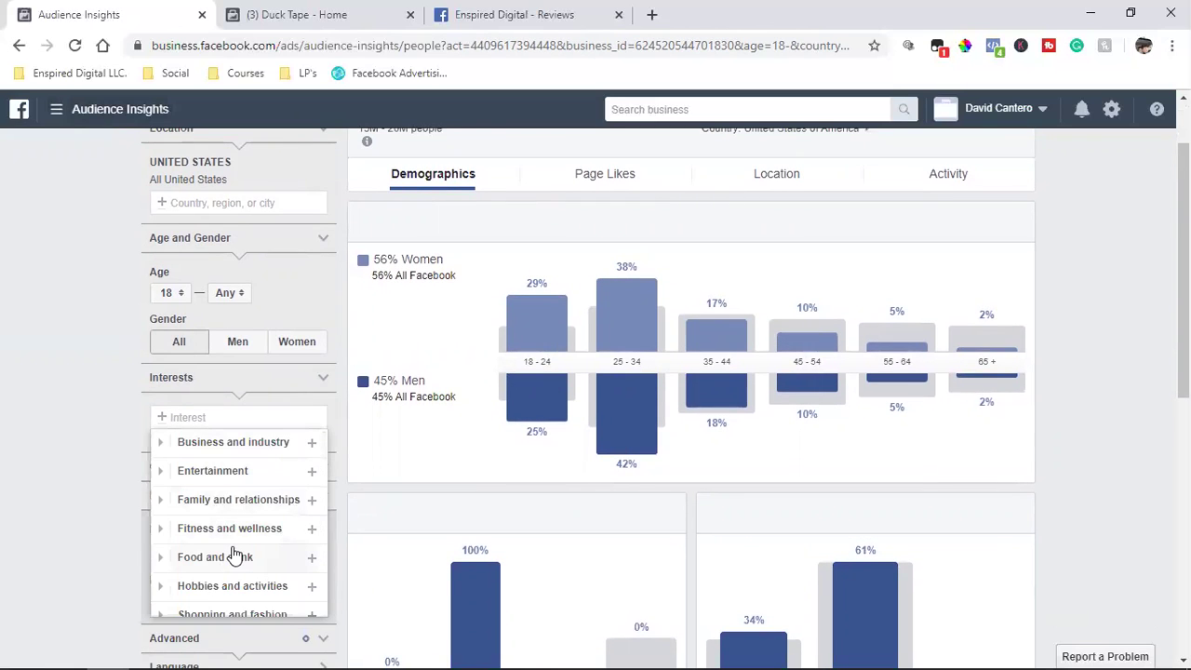
{"action": "scroll", "coordinate": [233, 554], "scroll_direction": "down", "scroll_amount": 1}
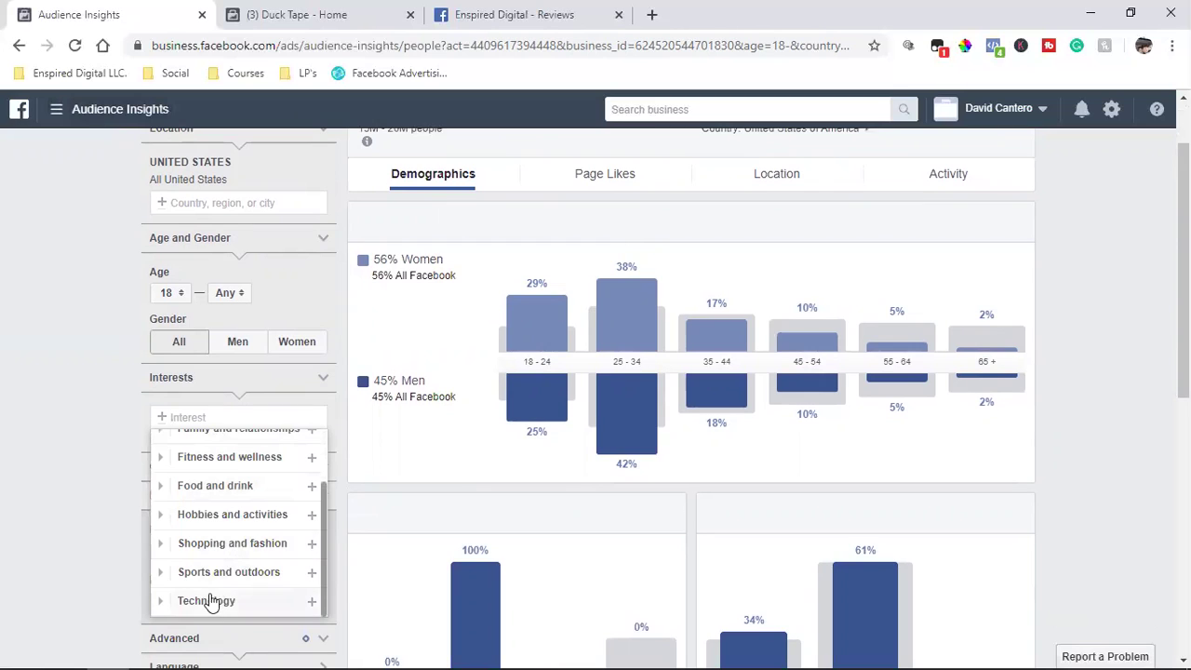
{"action": "left_click", "coordinate": [231, 547]}
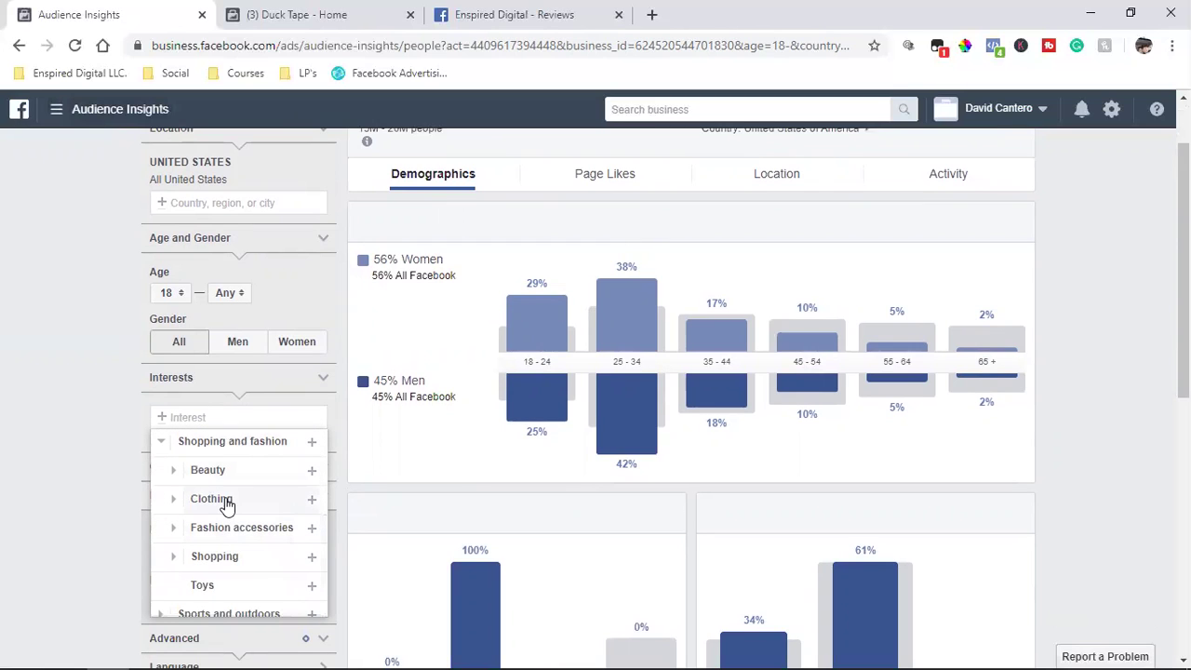
{"action": "left_click", "coordinate": [226, 506]}
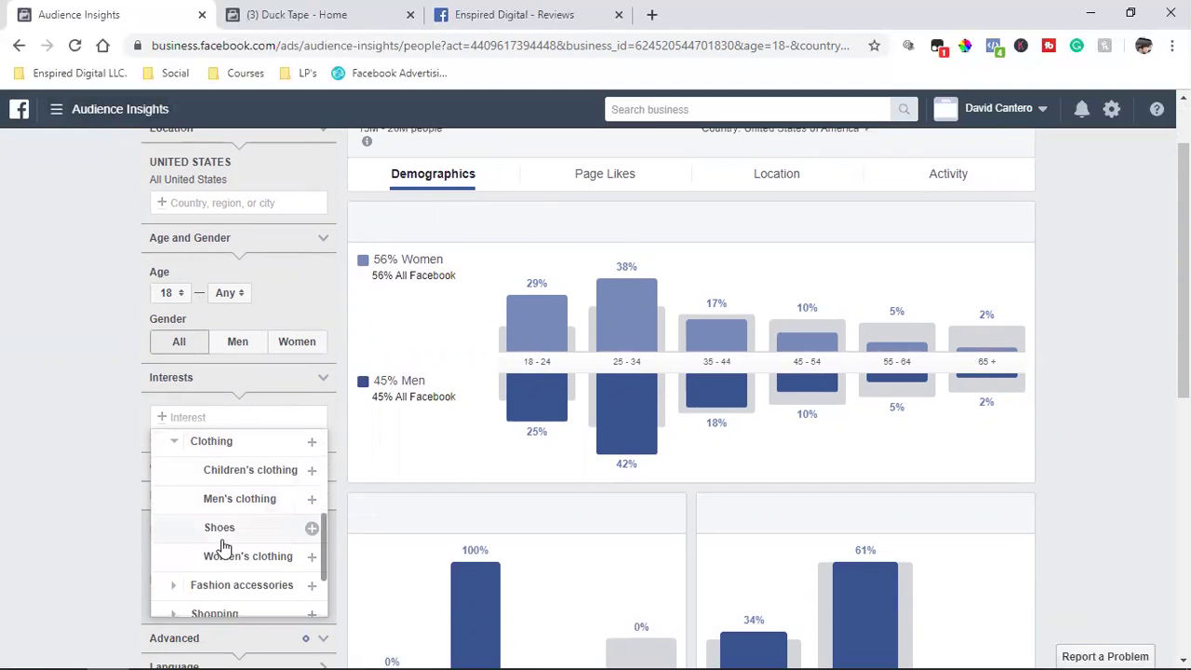
{"action": "left_click", "coordinate": [234, 510]}
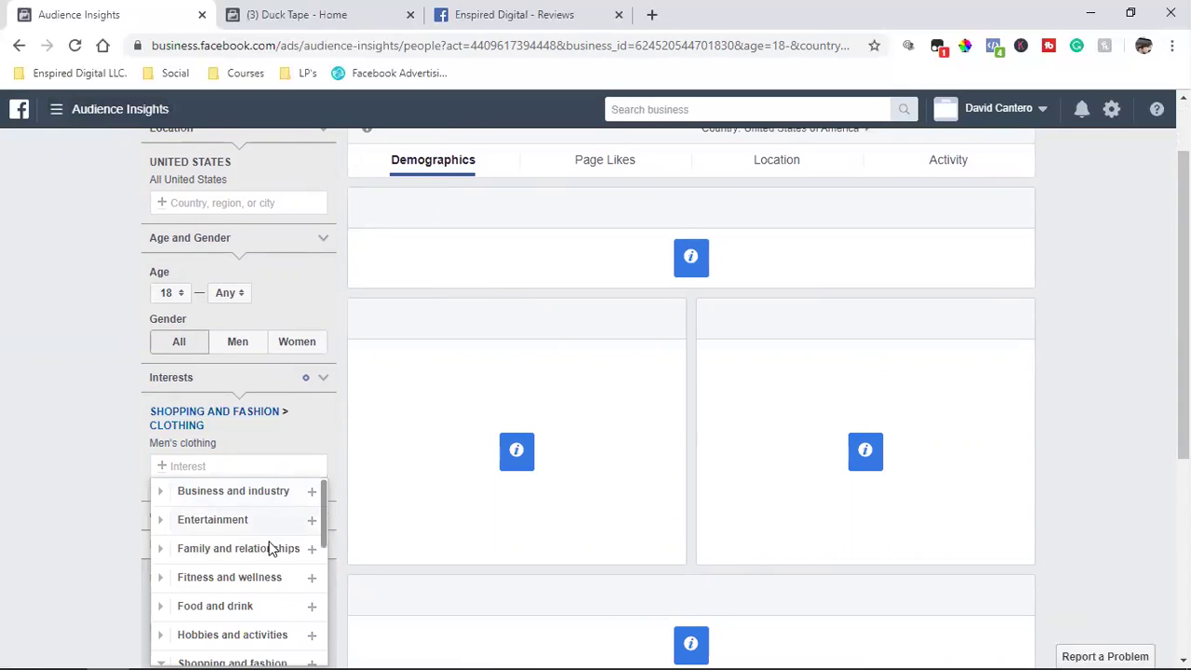
- Change the Relationship Status filter from In a relationship to Single for the men's clothing audience
{"action": "scroll", "coordinate": [224, 584], "scroll_direction": "down", "scroll_amount": 2}
{"action": "scroll", "coordinate": [224, 584], "scroll_direction": "down", "scroll_amount": 1}
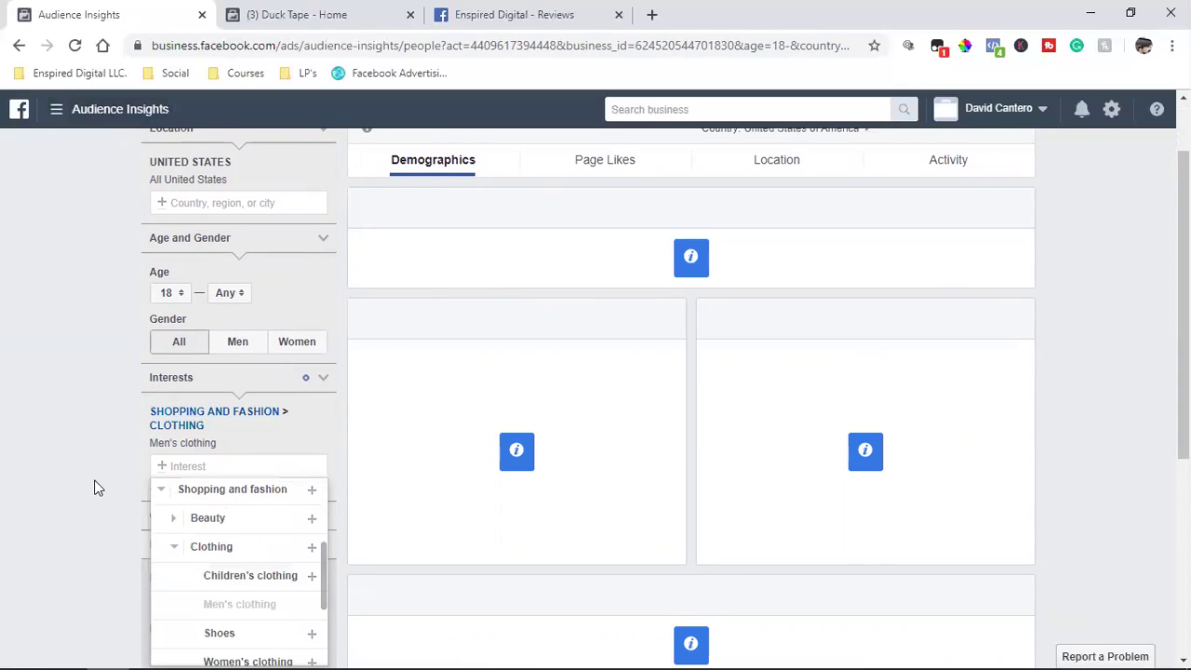
{"action": "left_click", "coordinate": [94, 487]}
{"action": "scroll", "coordinate": [433, 476], "scroll_direction": "up", "scroll_amount": 1}
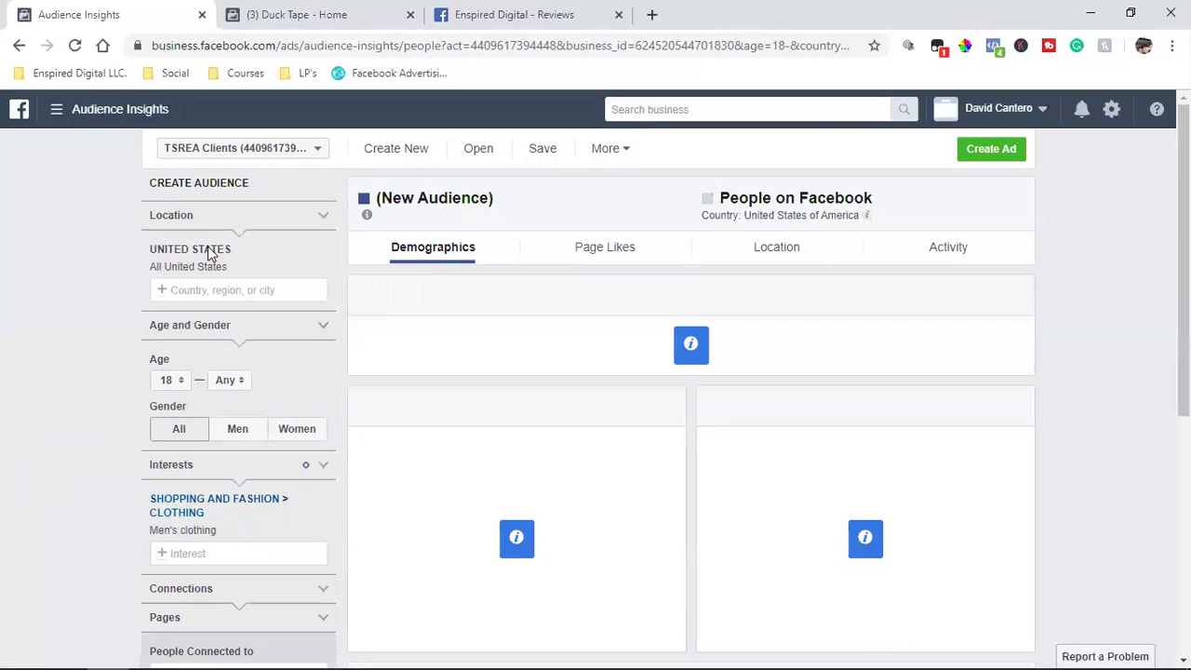
{"action": "scroll", "coordinate": [134, 413], "scroll_direction": "down", "scroll_amount": 5}
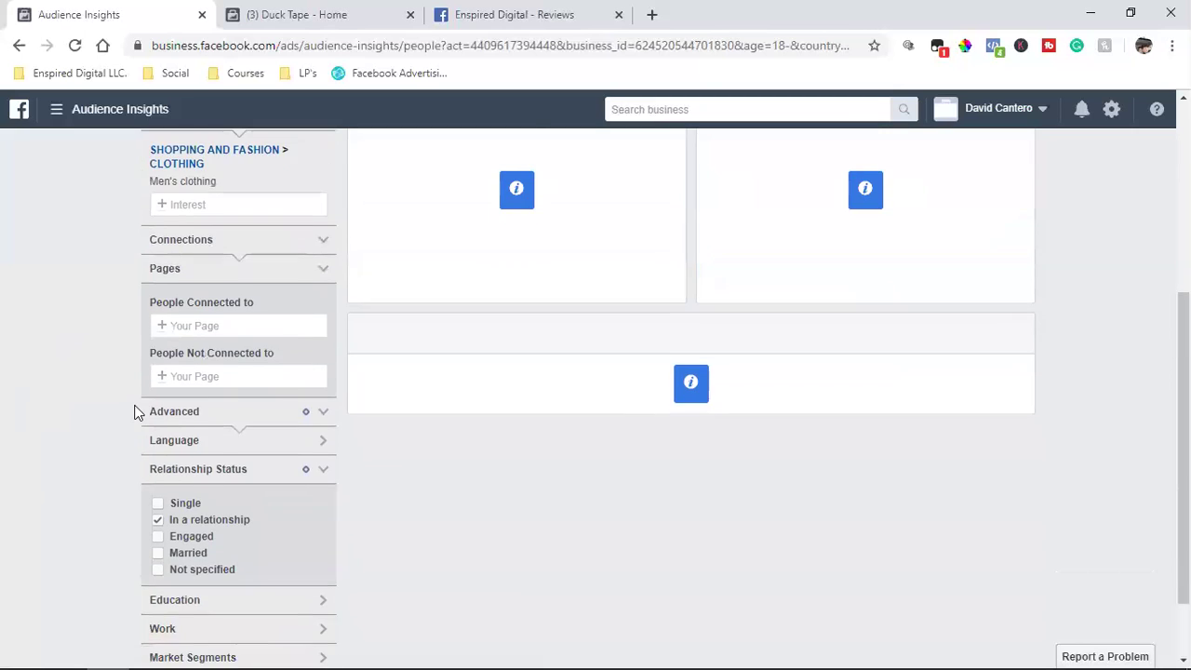
{"action": "left_click", "coordinate": [157, 433]}
{"action": "left_click", "coordinate": [157, 416]}
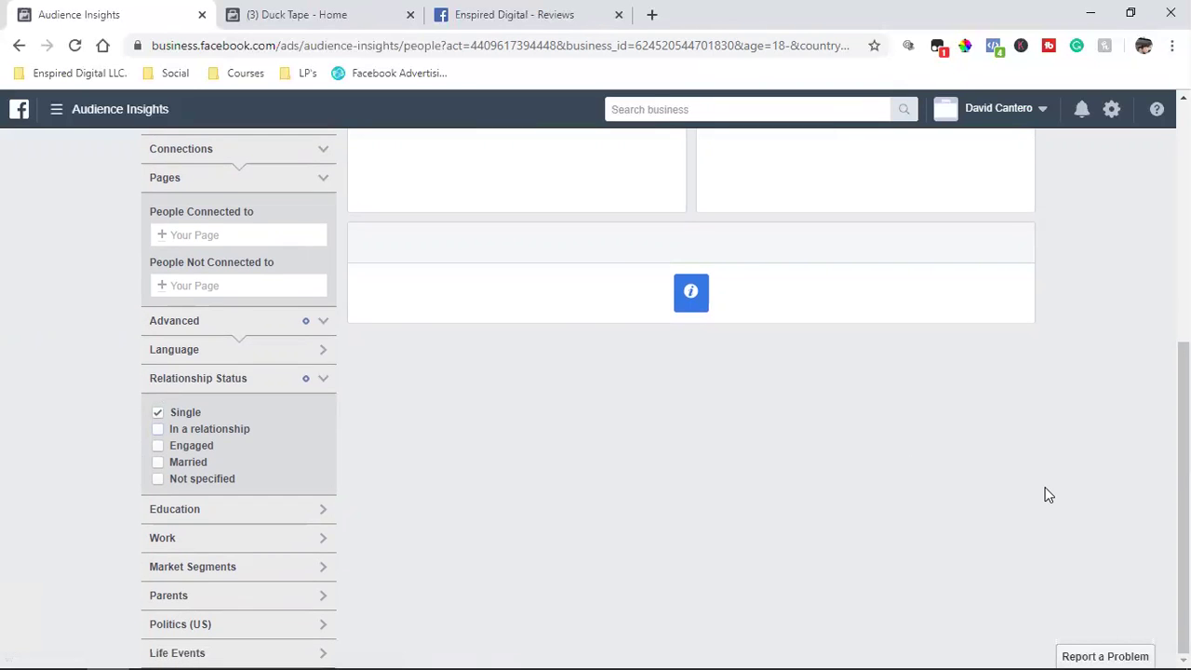
{"action": "scroll", "coordinate": [1048, 496], "scroll_direction": "up", "scroll_amount": 5}
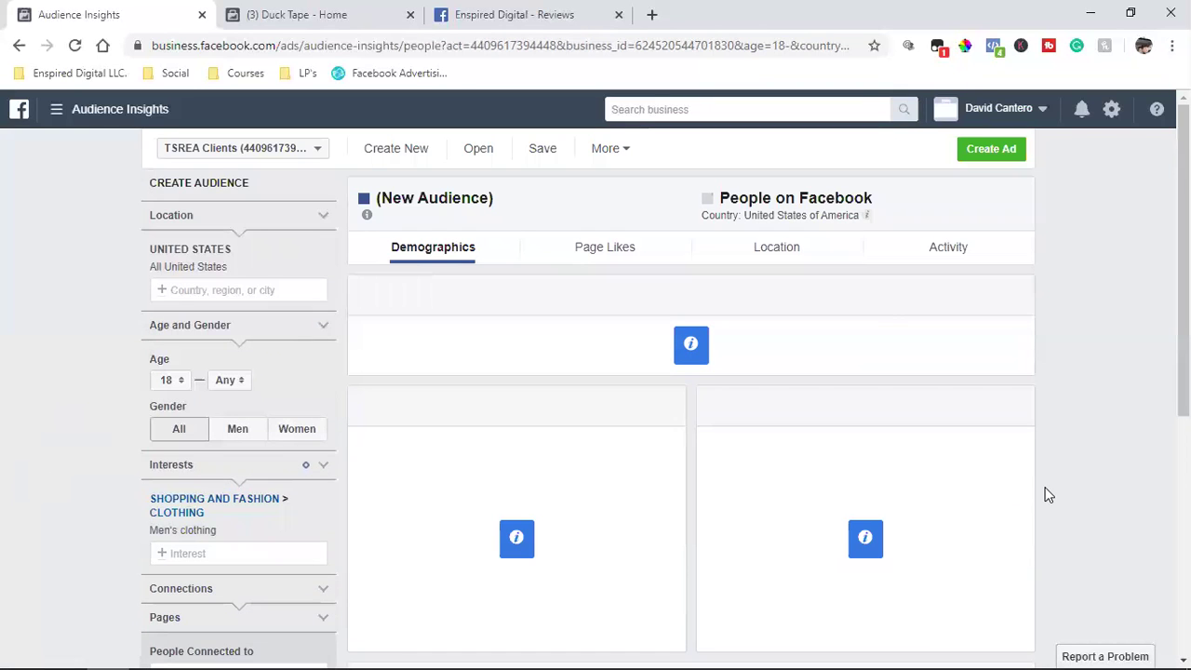
- Reload Audience Insights, discarding unsaved changes, and switch to the Enspired Digital business account
{"action": "left_click", "coordinate": [75, 46]}
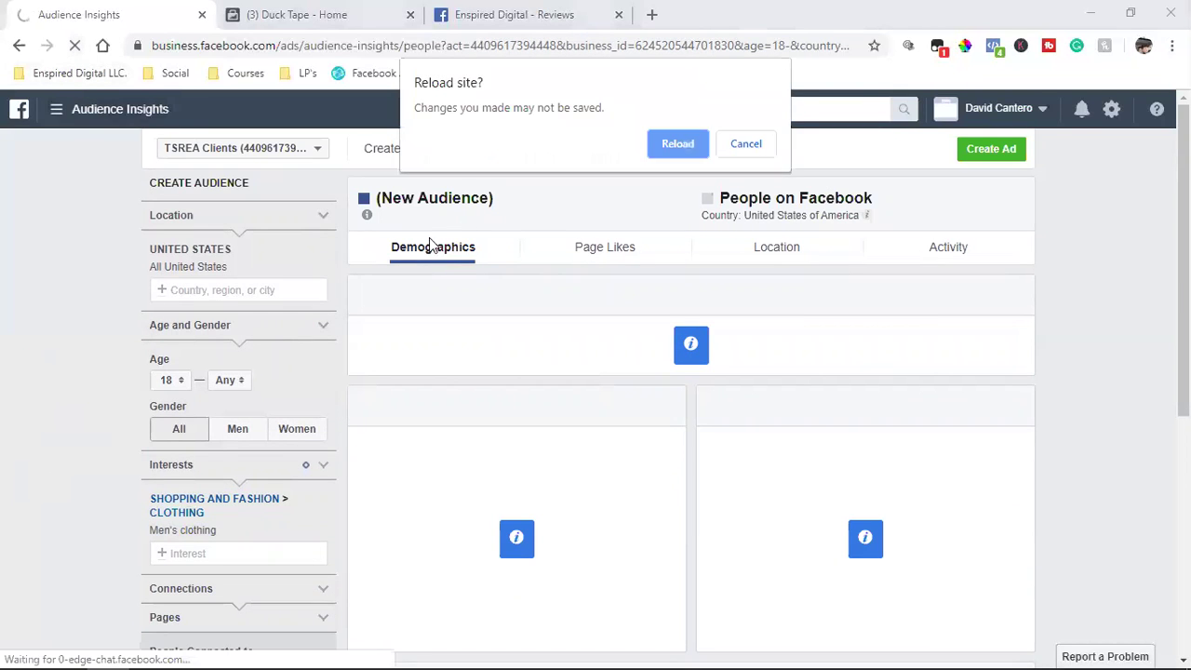
{"action": "left_click", "coordinate": [666, 146]}
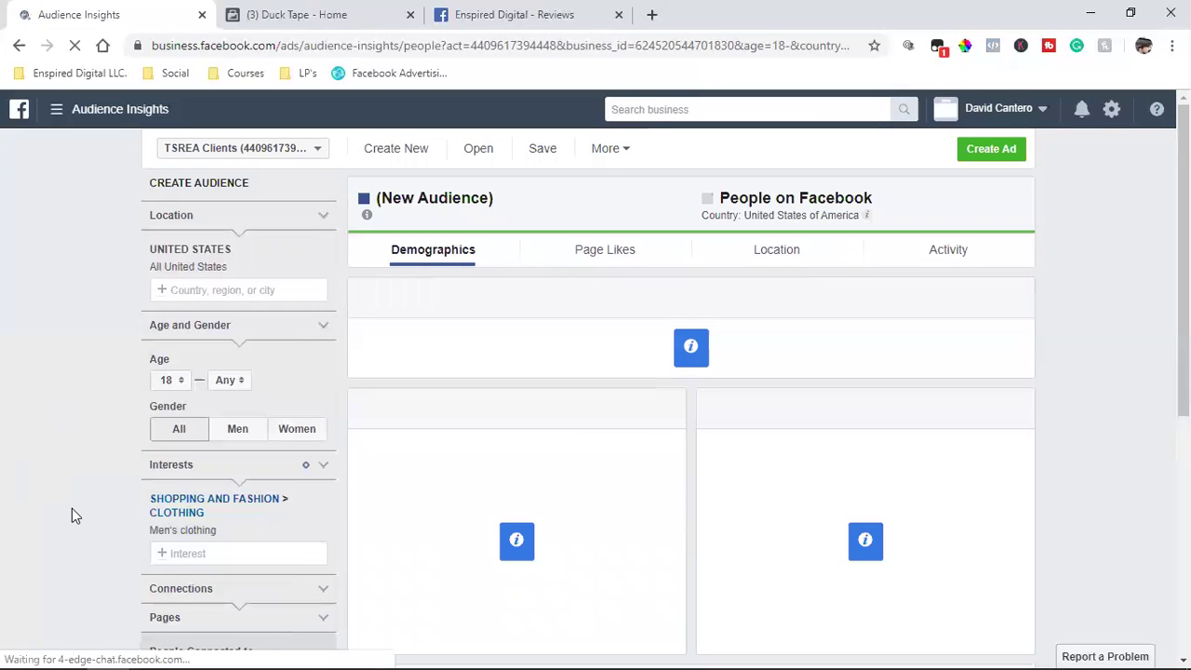
{"action": "left_click", "coordinate": [1002, 108]}
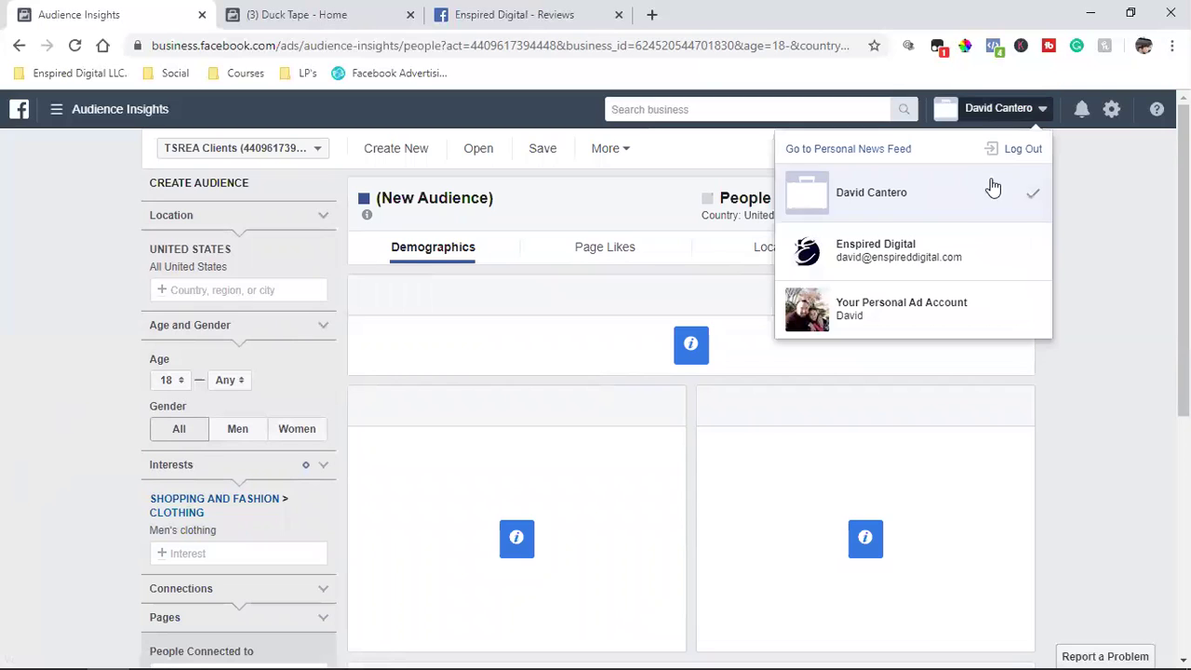
{"action": "left_click", "coordinate": [949, 272]}
{"action": "left_click", "coordinate": [688, 175]}
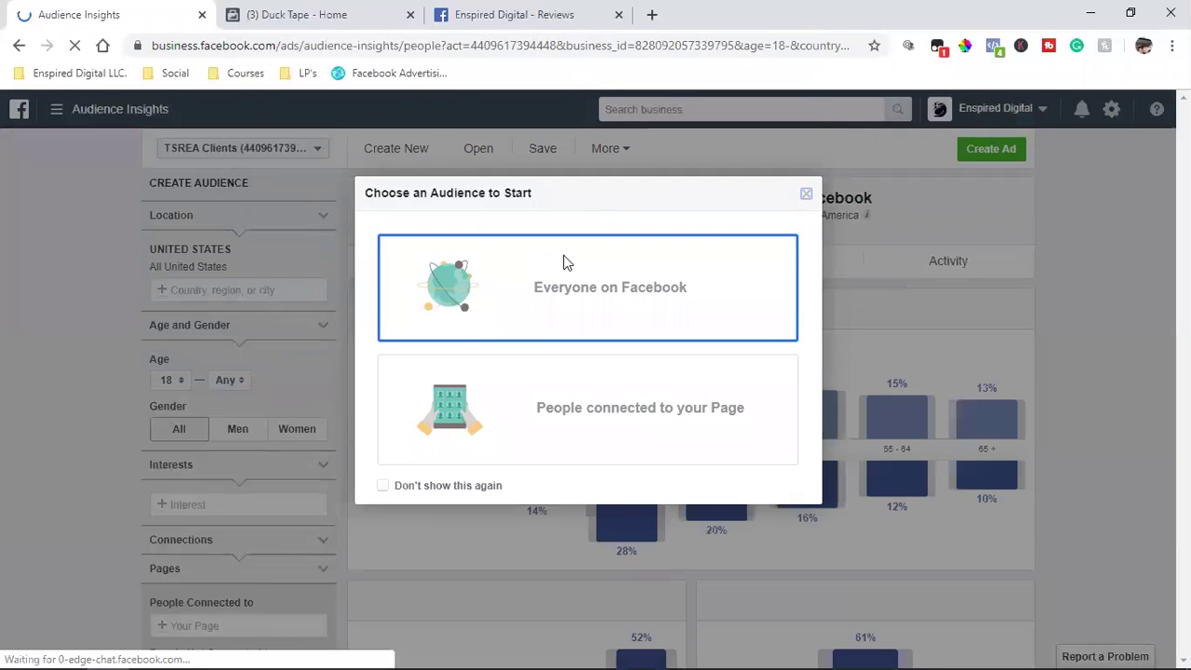
- Start from Everyone on Facebook and add Men's clothing from Shopping and fashion > Clothing as the interest
{"action": "left_click", "coordinate": [564, 265]}
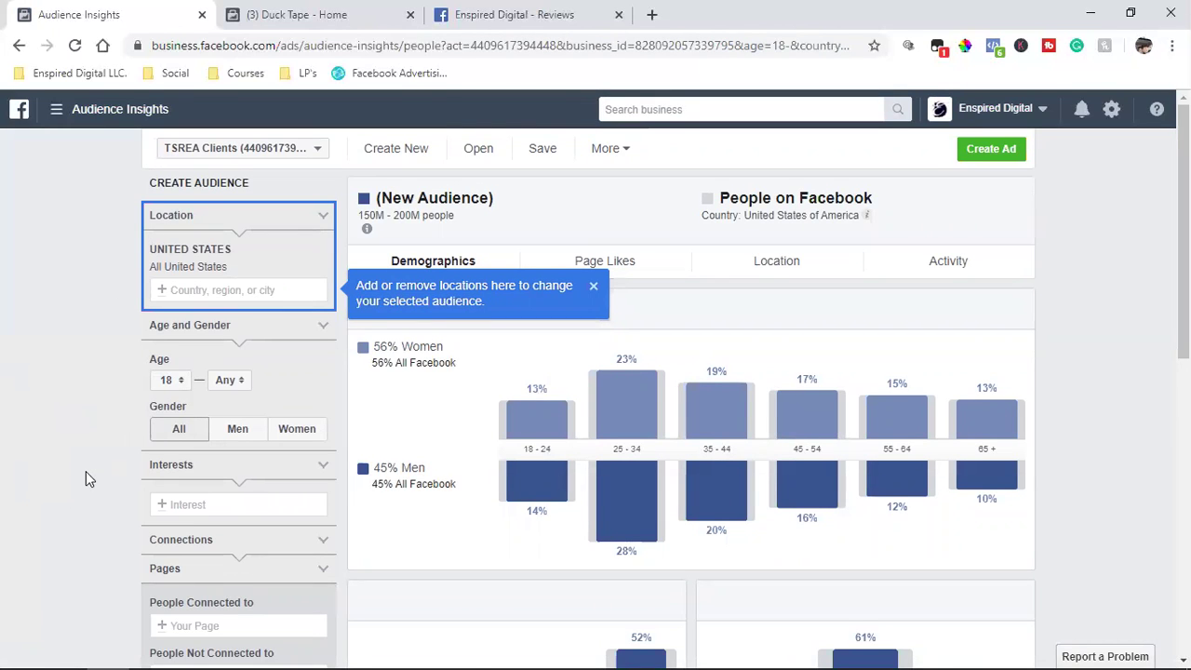
{"action": "scroll", "coordinate": [86, 471], "scroll_direction": "down", "scroll_amount": 1}
{"action": "left_click", "coordinate": [214, 416]}
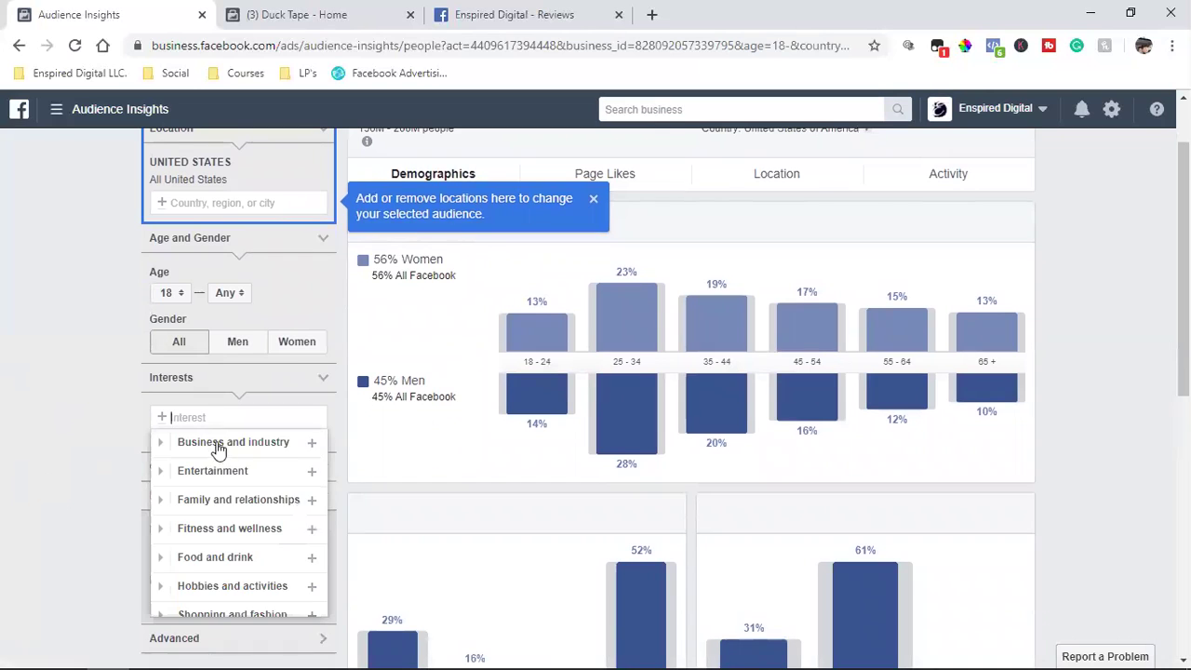
{"action": "scroll", "coordinate": [220, 582], "scroll_direction": "down", "scroll_amount": 1}
{"action": "scroll", "coordinate": [223, 575], "scroll_direction": "down", "scroll_amount": 1}
{"action": "left_click", "coordinate": [240, 553]}
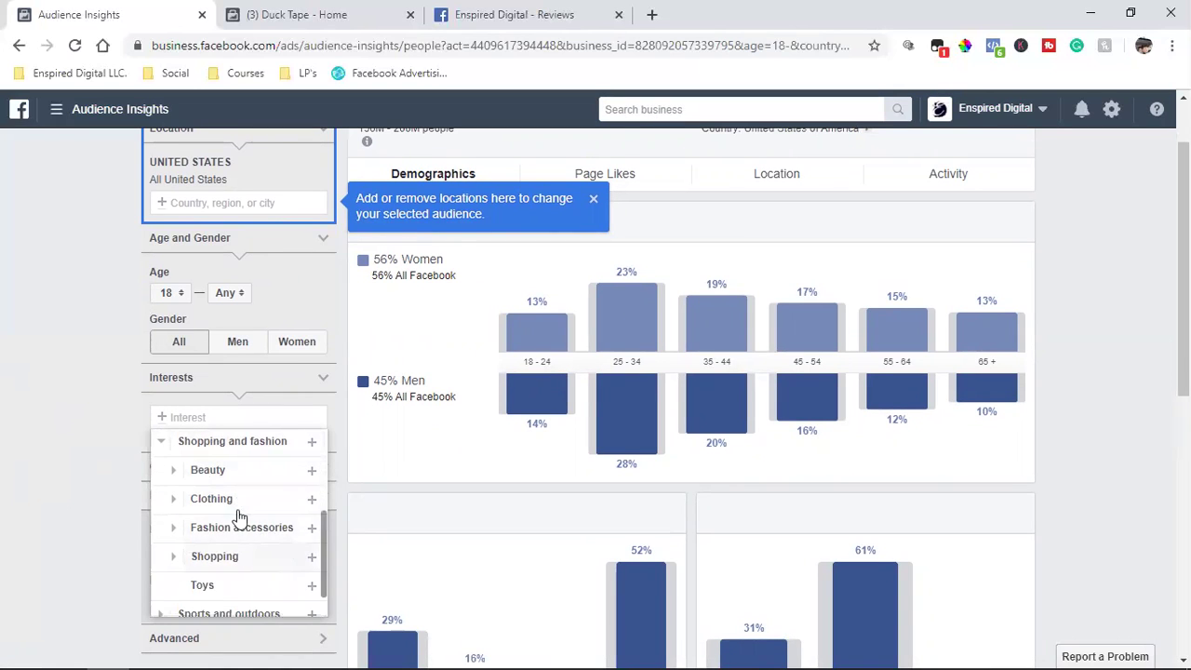
{"action": "left_click", "coordinate": [239, 500]}
{"action": "scroll", "coordinate": [236, 502], "scroll_direction": "down", "scroll_amount": 1}
{"action": "left_click", "coordinate": [236, 503]}
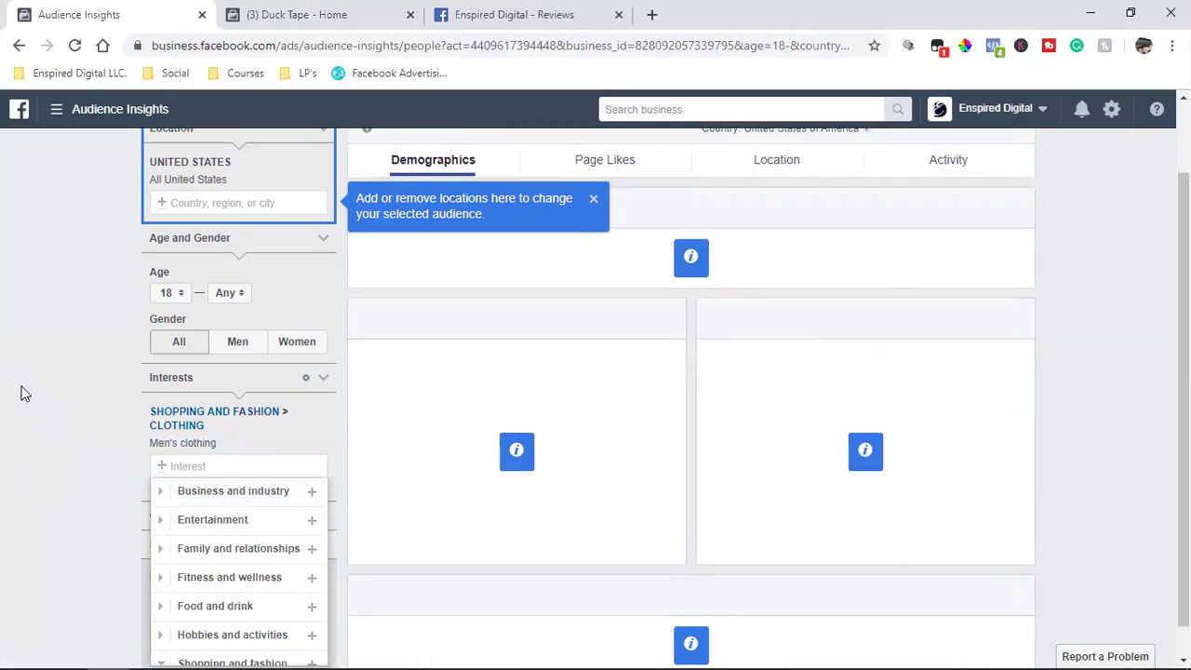
{"action": "left_click", "coordinate": [21, 394]}
{"action": "scroll", "coordinate": [644, 414], "scroll_direction": "up", "scroll_amount": 2}
{"action": "scroll", "coordinate": [644, 421], "scroll_direction": "down", "scroll_amount": 2}
{"action": "scroll", "coordinate": [644, 421], "scroll_direction": "up", "scroll_amount": 2}
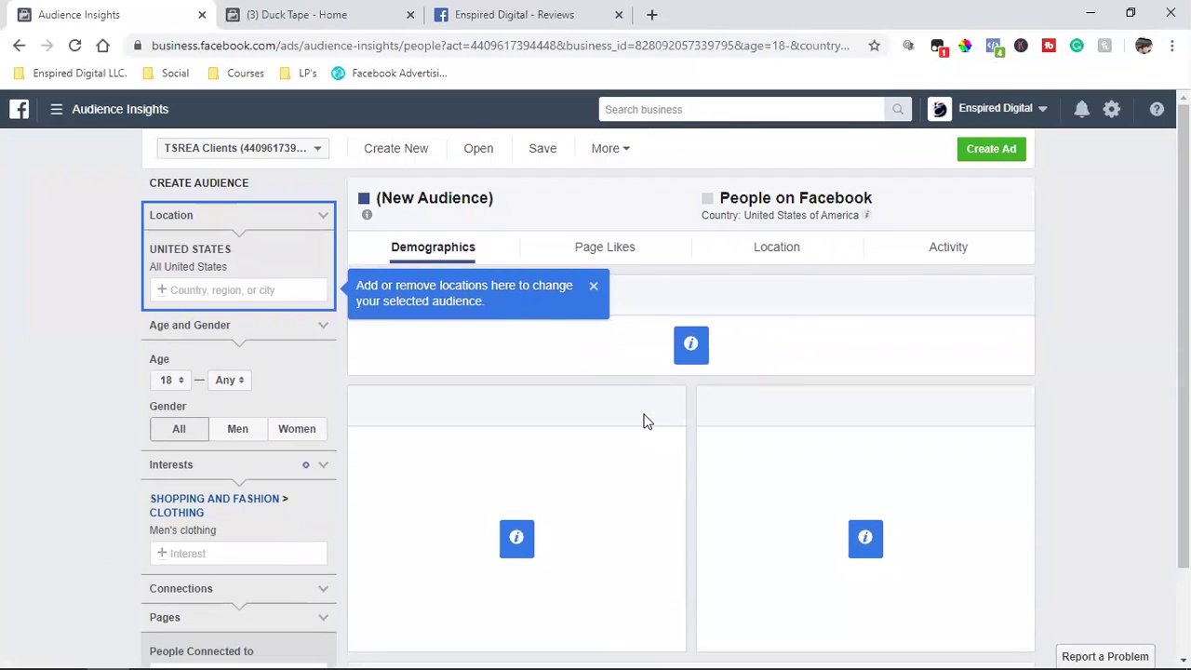